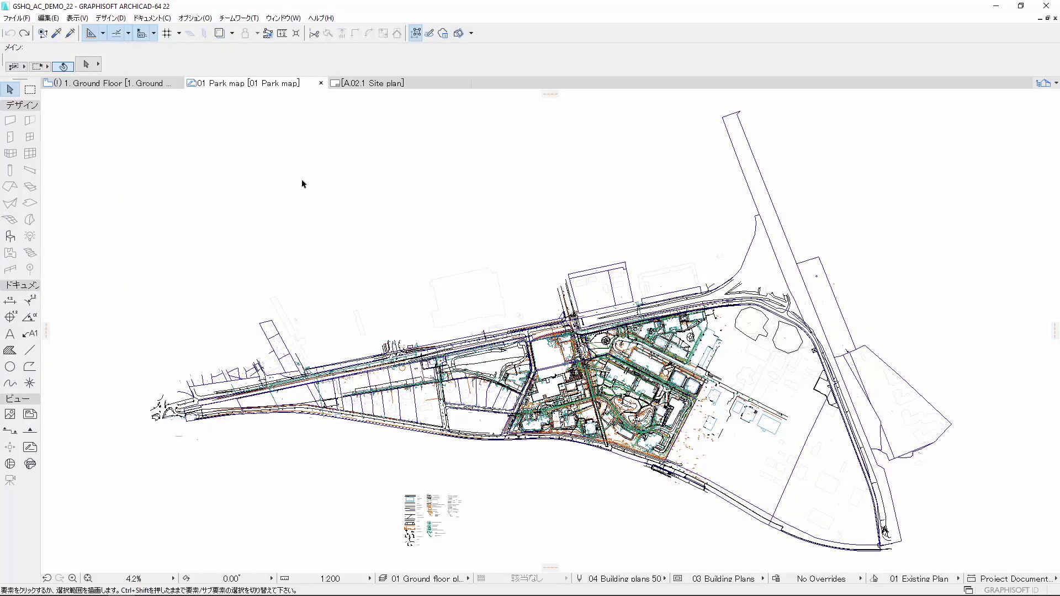
On the A.02.1 Site plan layout, stretch the Park map drawing's frame up and to the right
click(358, 83)
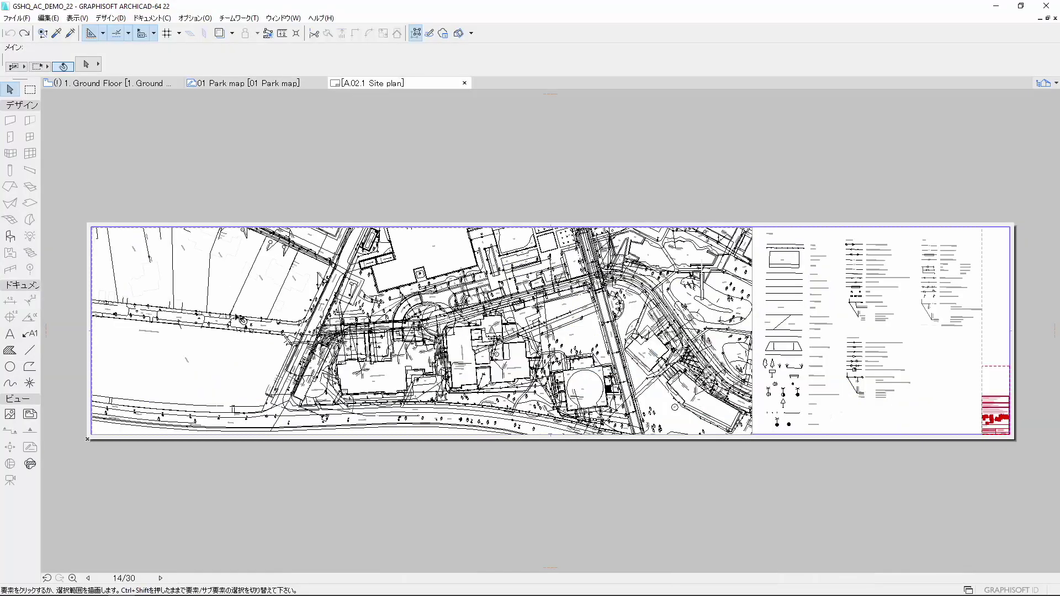
scroll(69, 536, down, 2)
scroll(69, 537, down, 2)
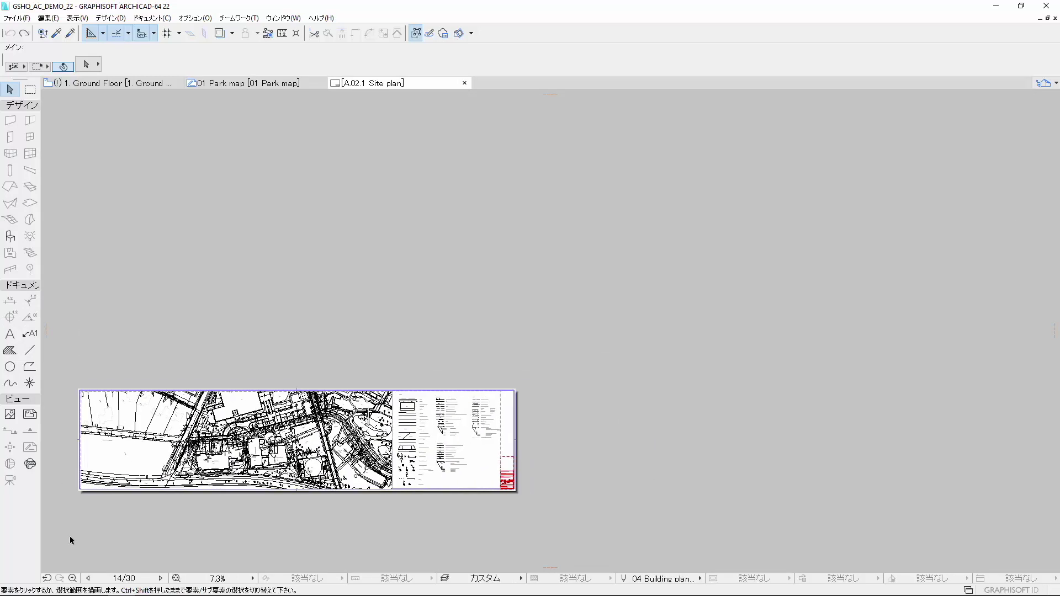
scroll(71, 539, down, 1)
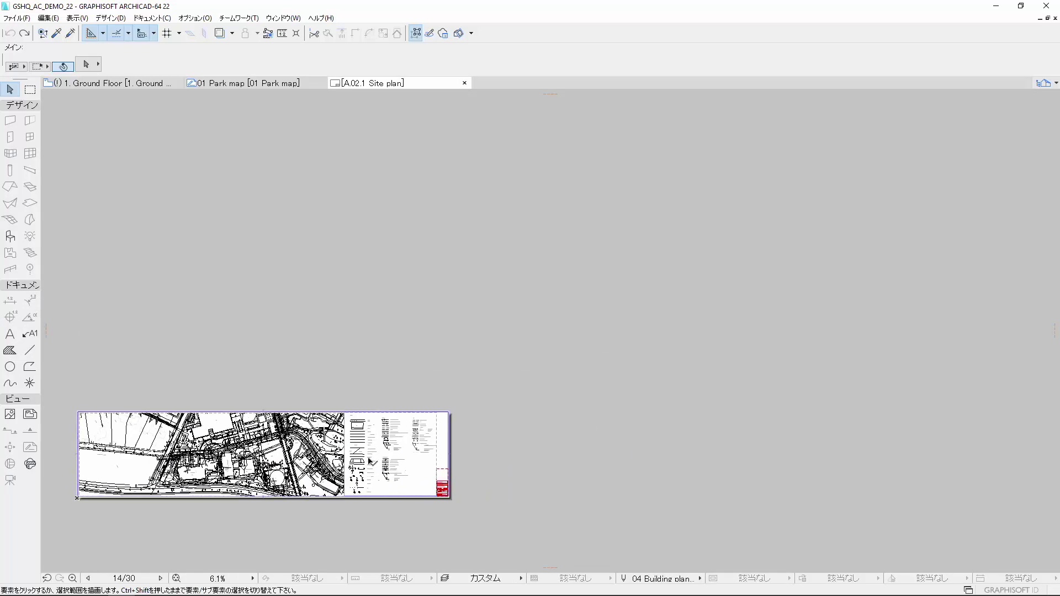
click(425, 434)
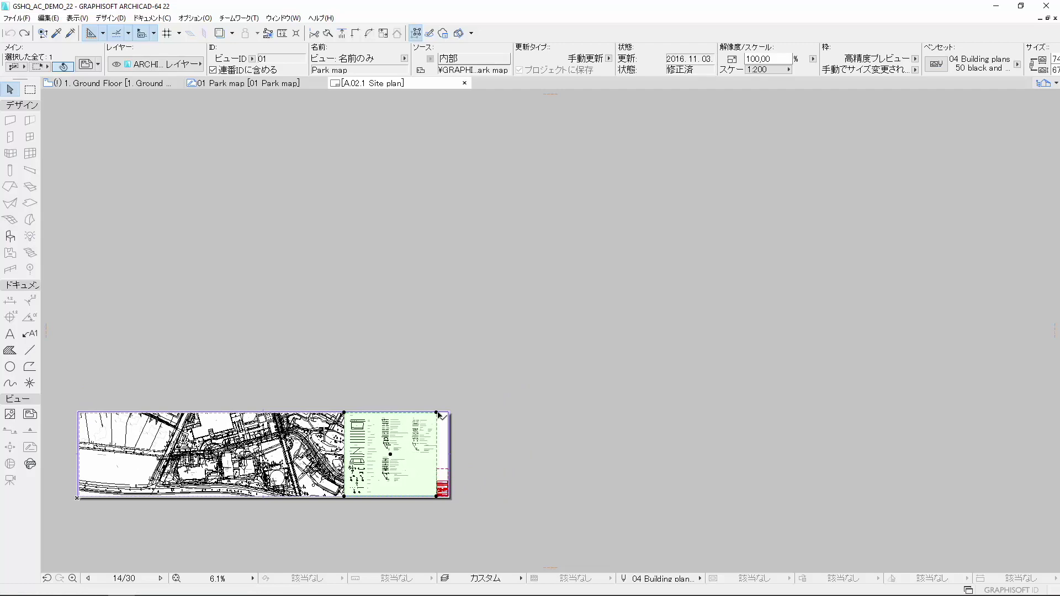
click(437, 413)
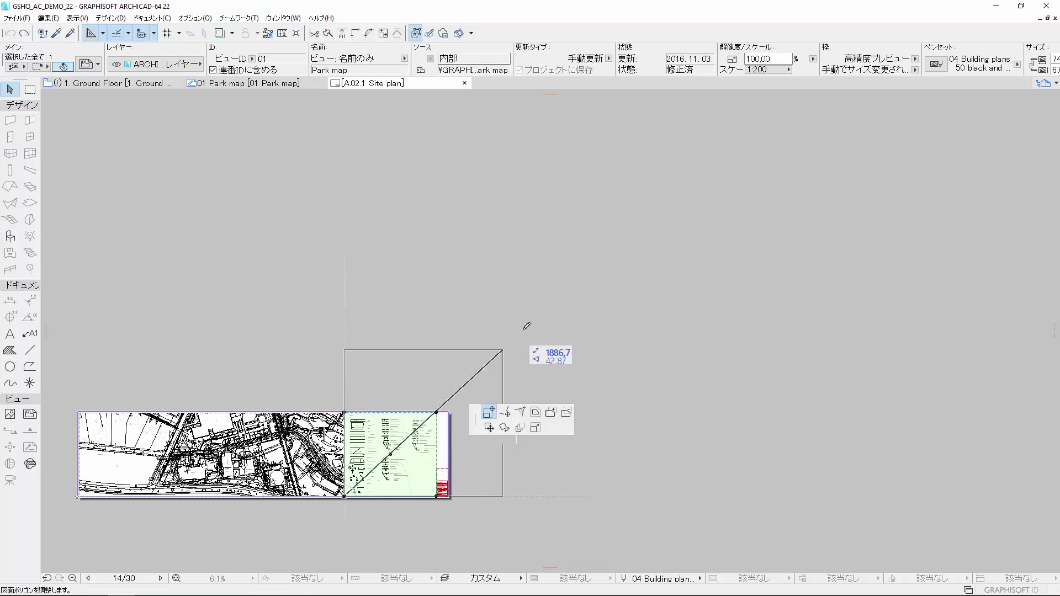
click(810, 146)
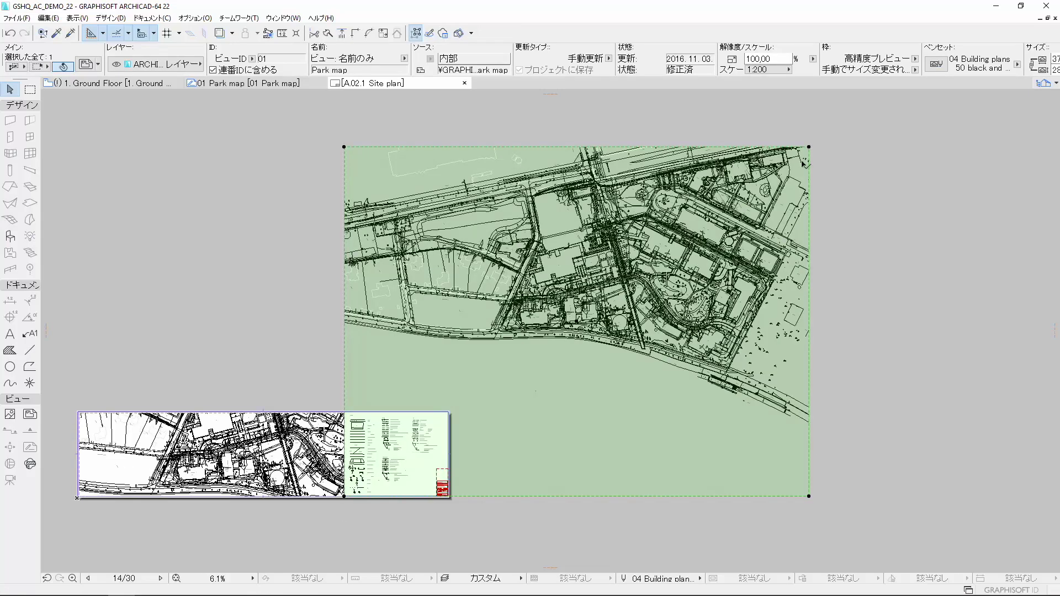
key(Escape)
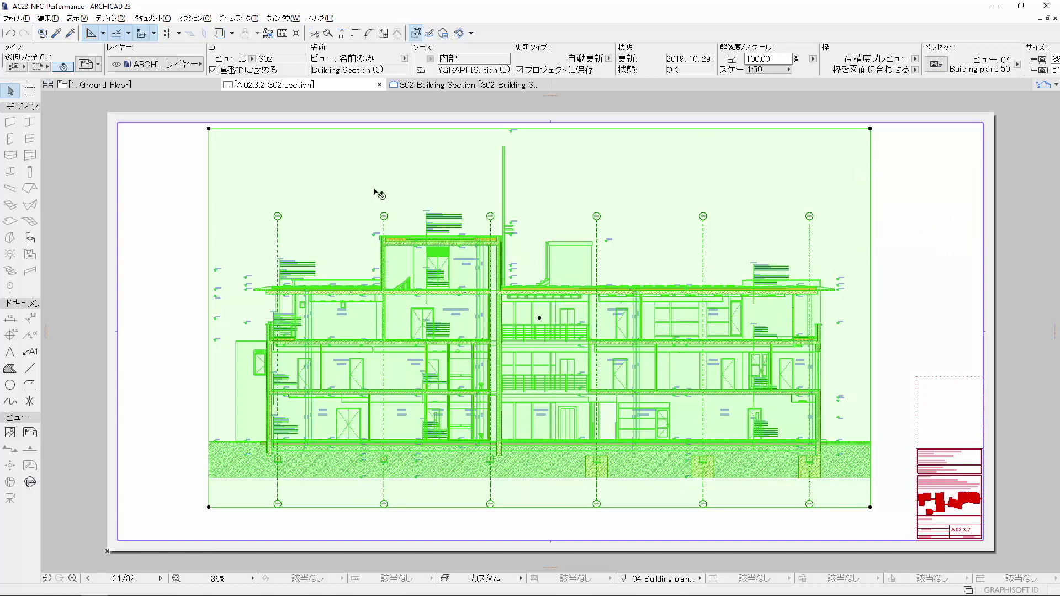
Bring up the context menu of the Building Section (3) drawing on the A.02.3.2 S02 layout
right_click(374, 191)
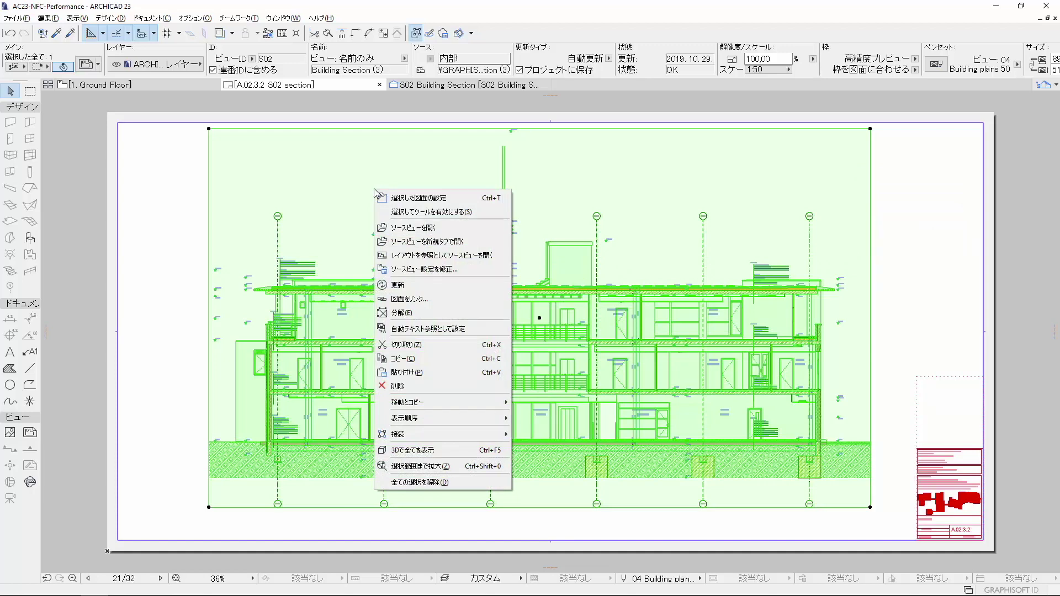
Give the drawing a Manually Resized Frame with Crop Drawing to Frame on and Auto update kept
click(424, 198)
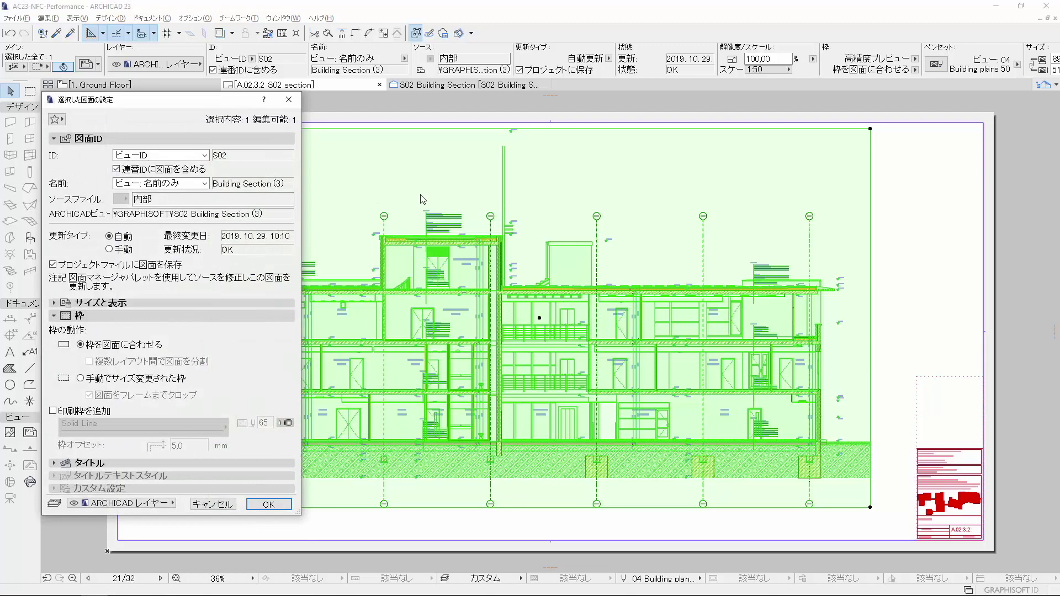
click(81, 378)
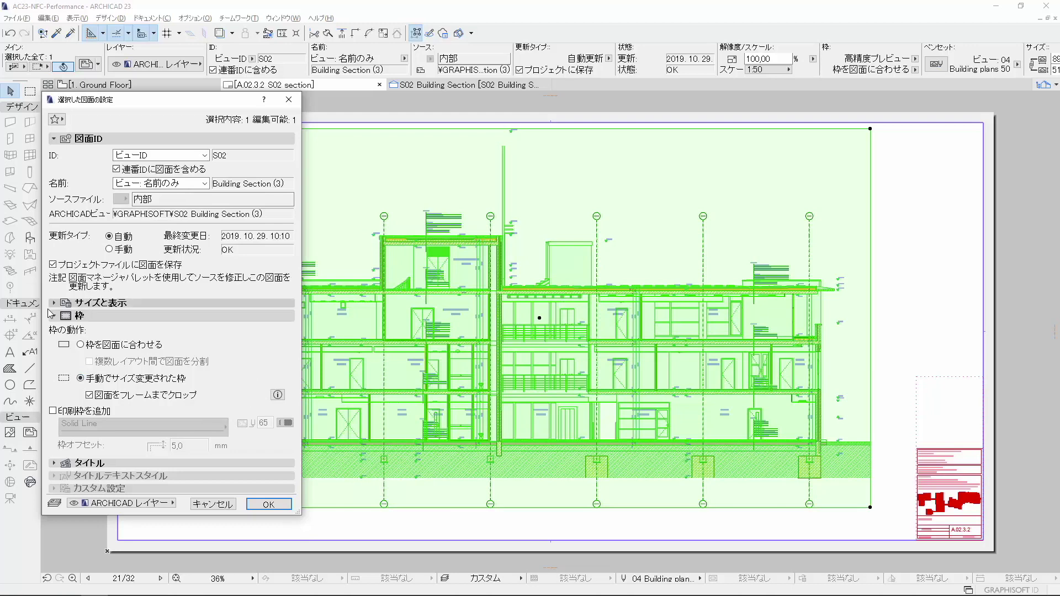
click(89, 395)
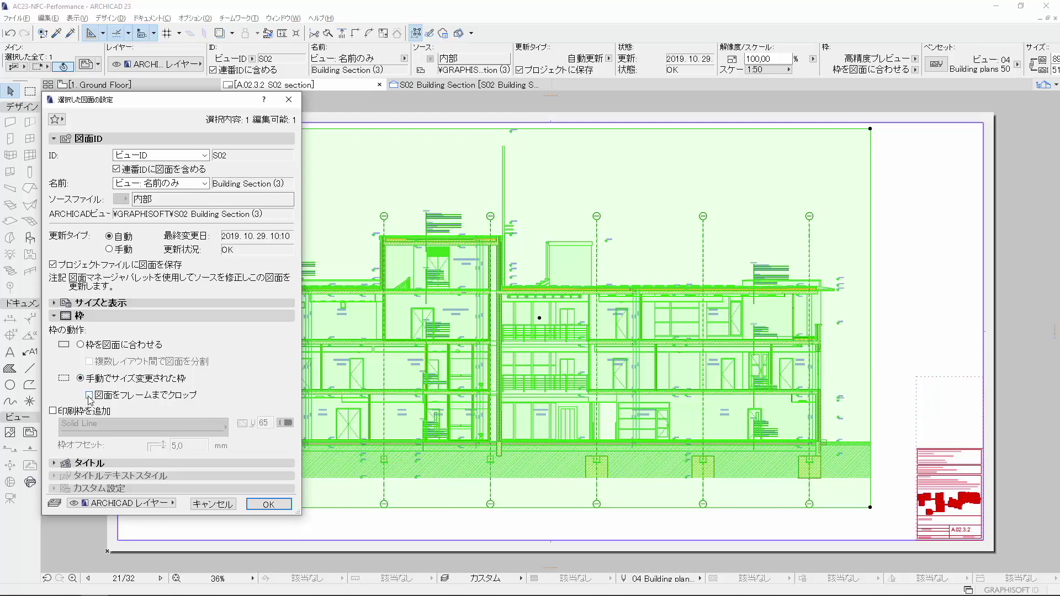
click(89, 396)
click(109, 249)
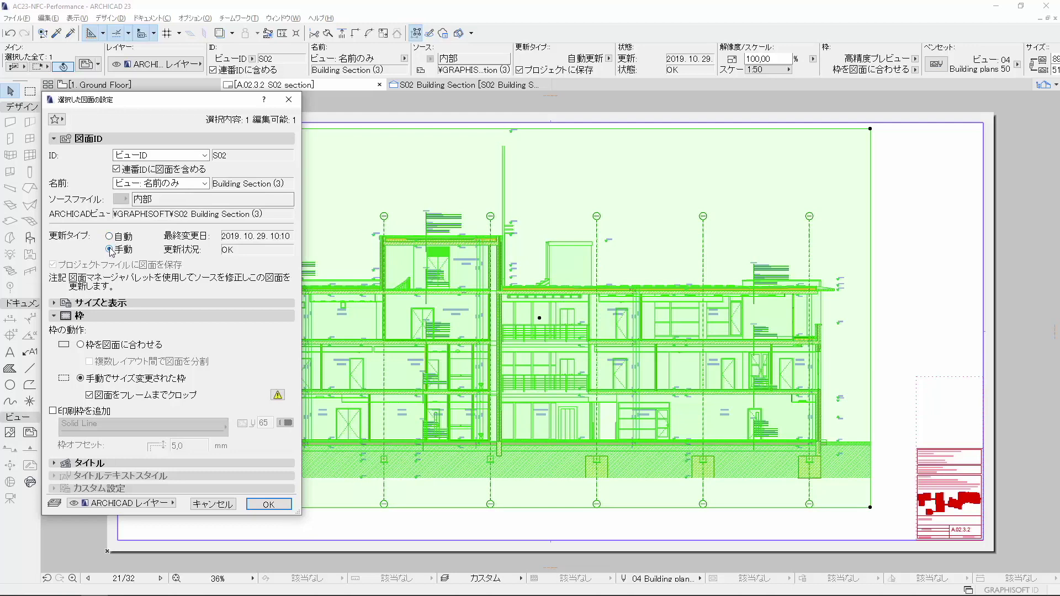
click(110, 237)
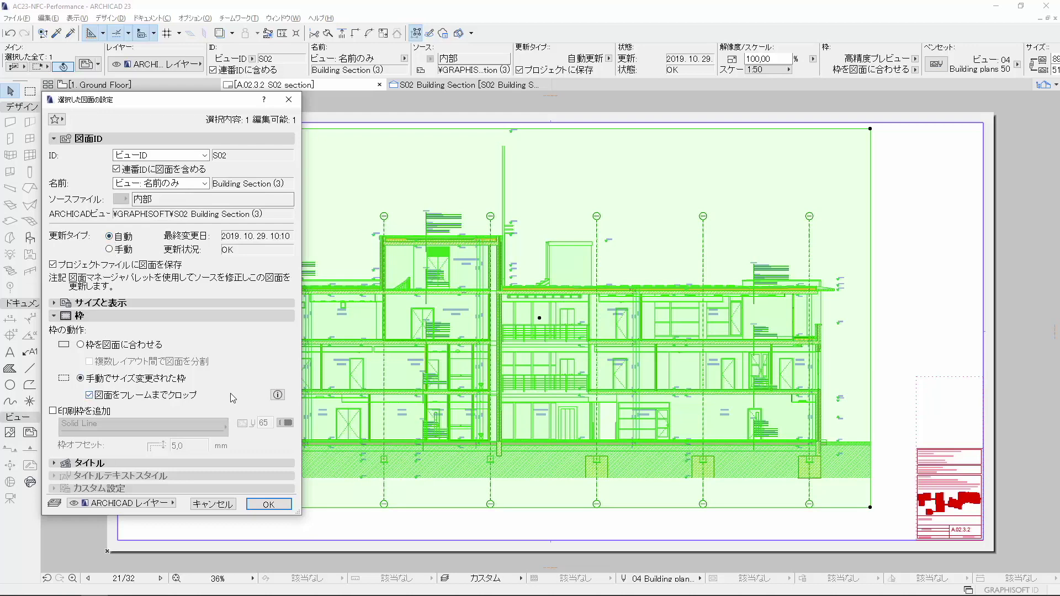
click(277, 395)
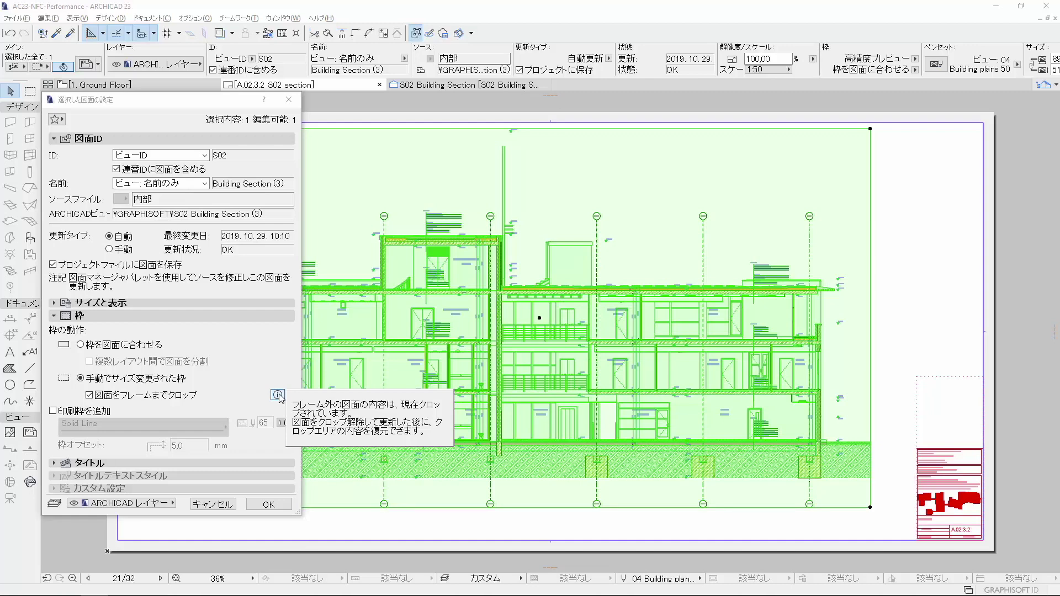
click(259, 506)
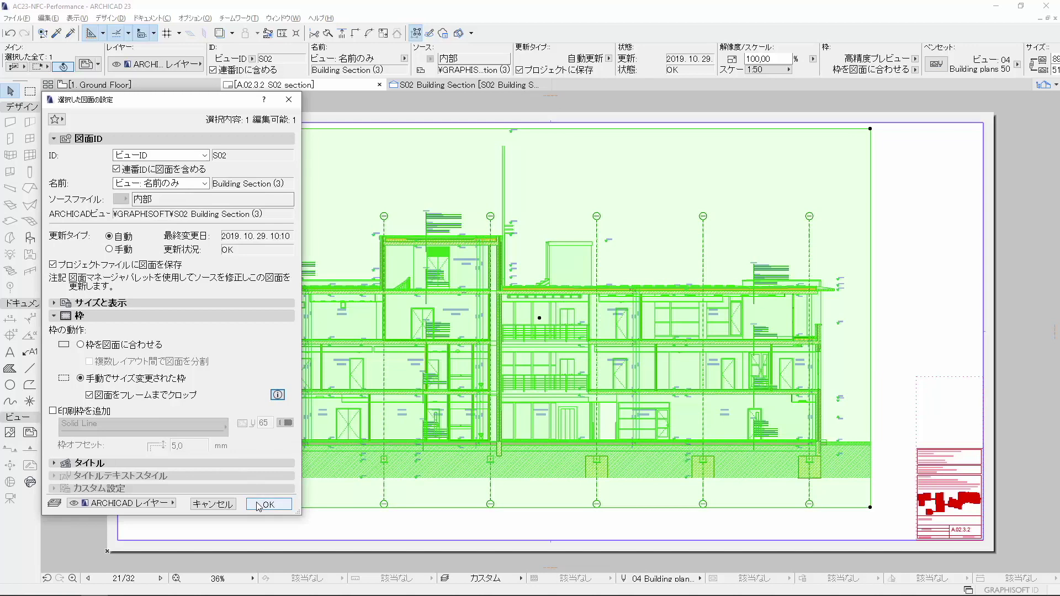
click(258, 505)
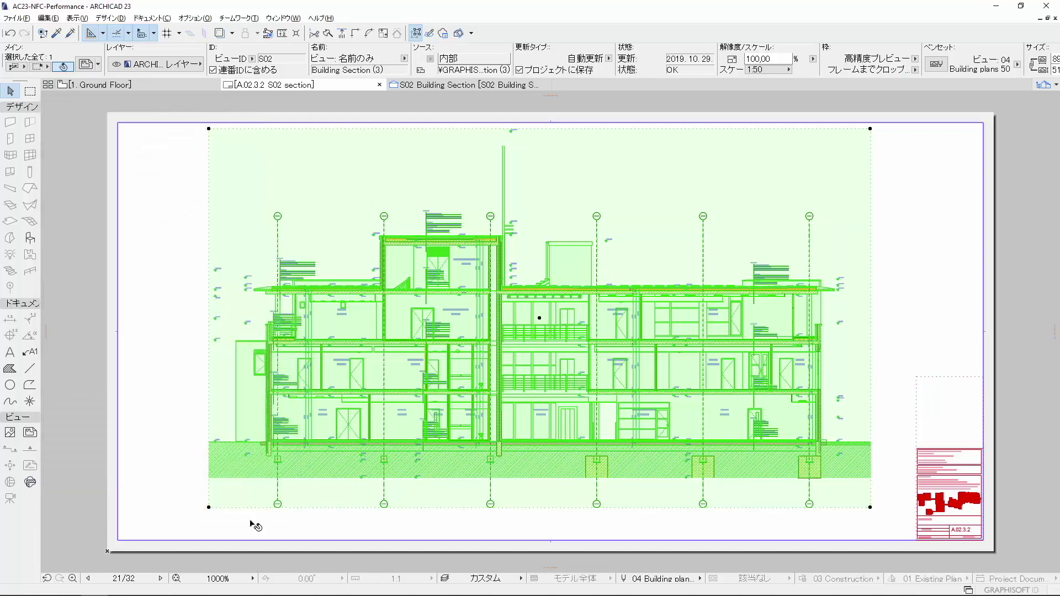
Resize the section's crop frame from its bottom-left corner, then undo the last enlargement
click(250, 524)
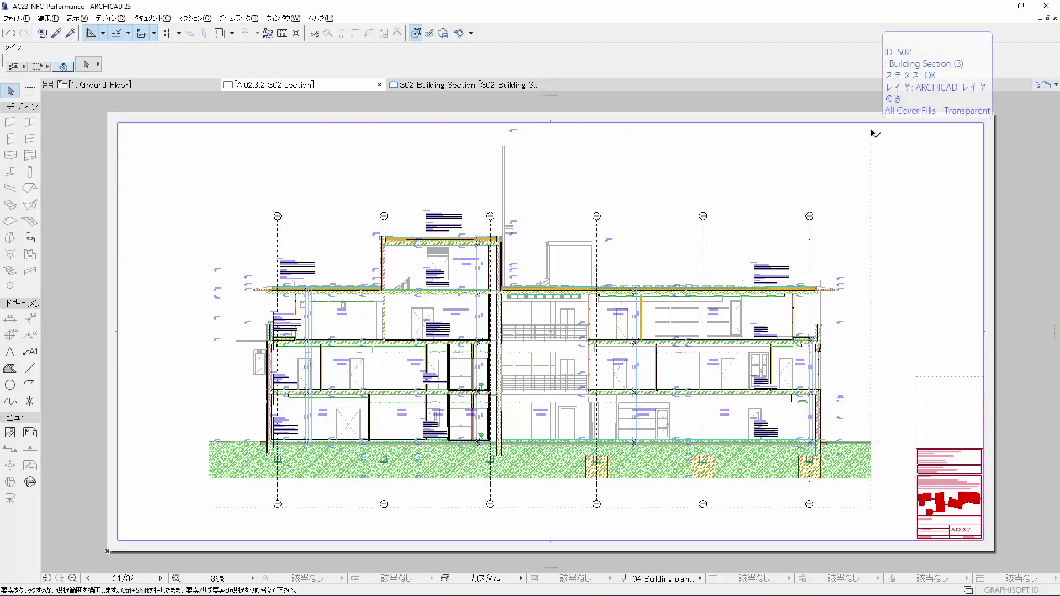
mouse_move(538, 315)
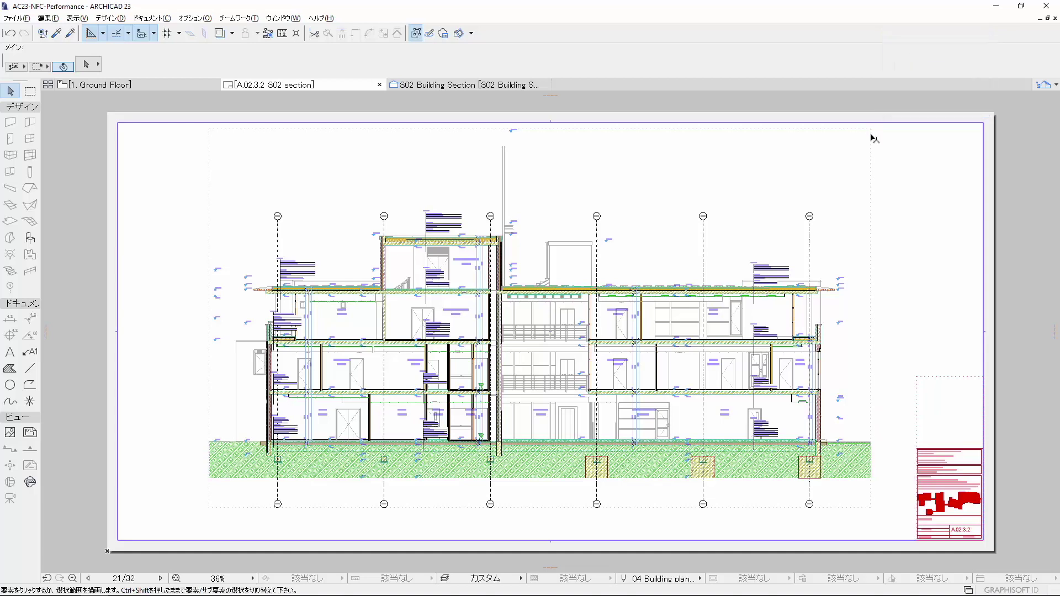
click(632, 278)
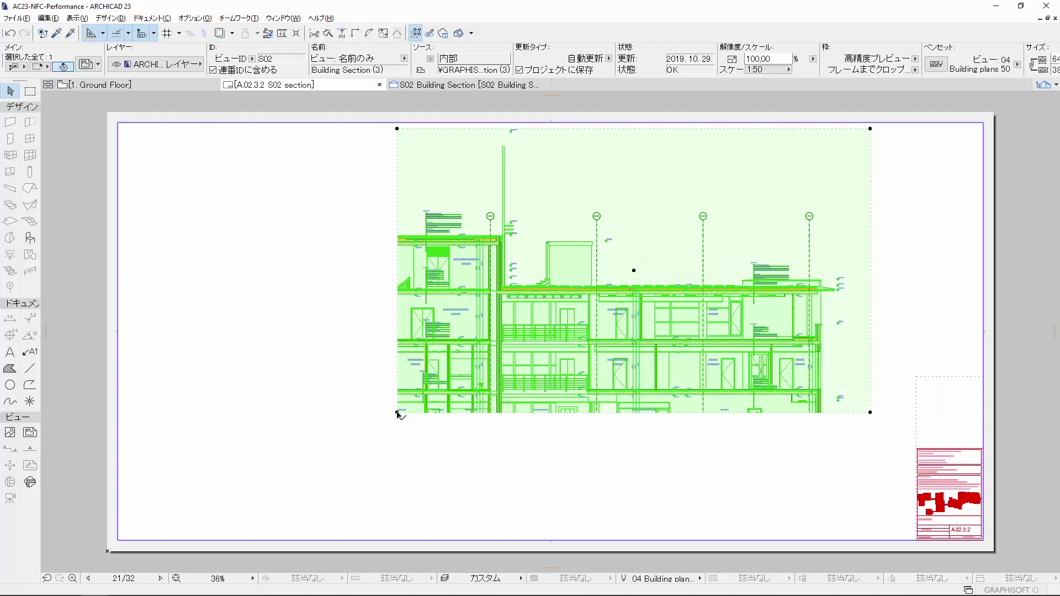
click(397, 413)
click(146, 517)
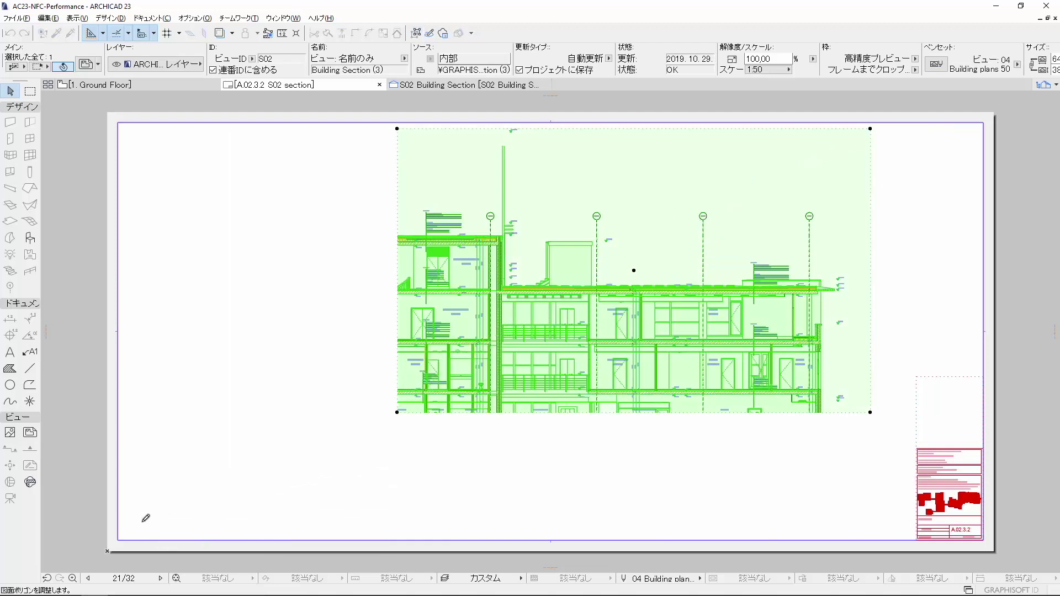
click(169, 530)
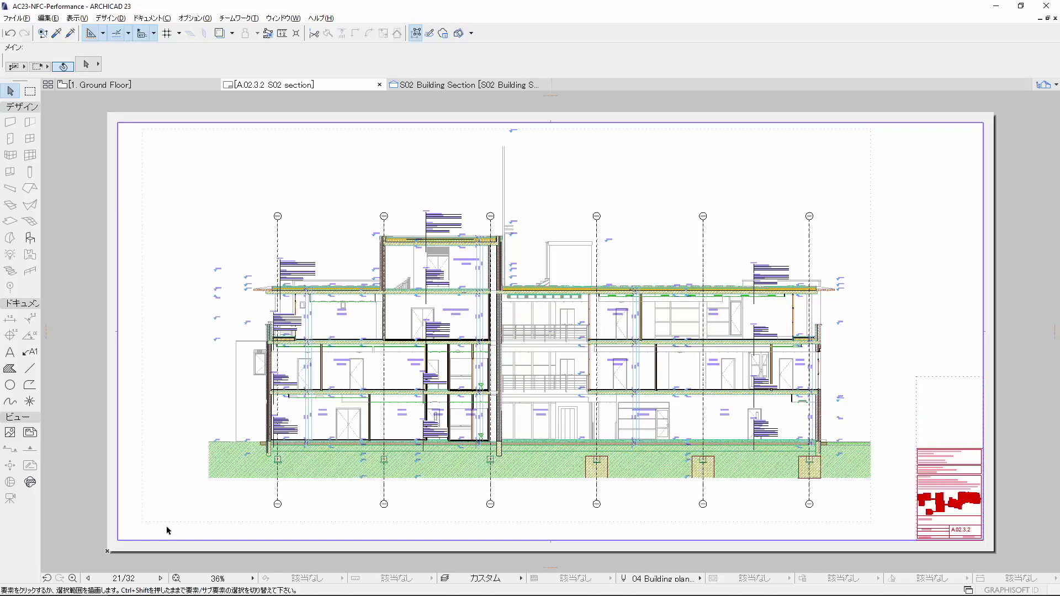
key(ctrl+z)
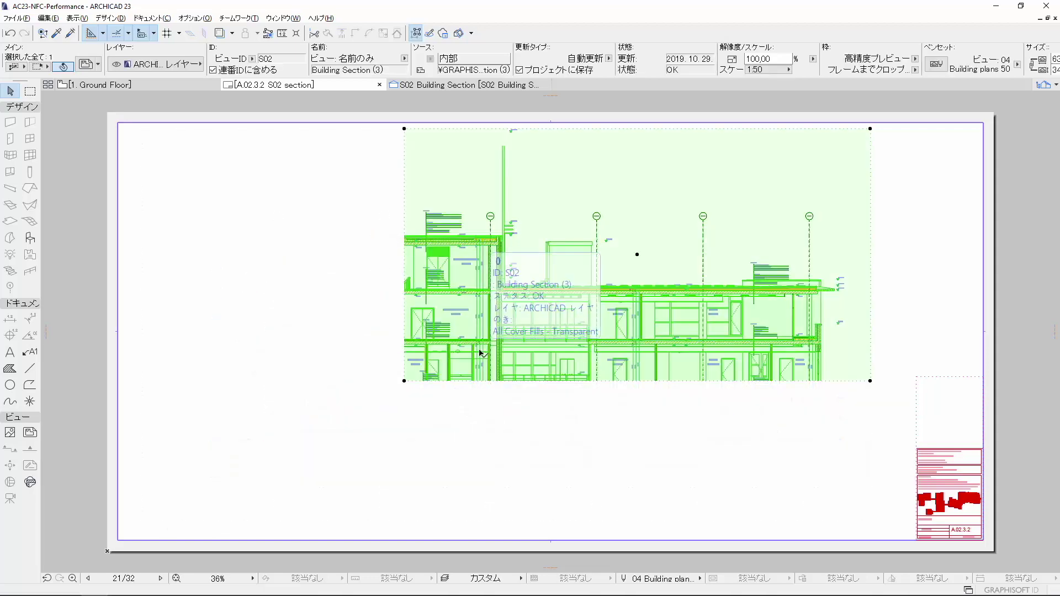
Set Building Section (3) to Manual update with Crop Drawing to Frame turned off
right_click(480, 350)
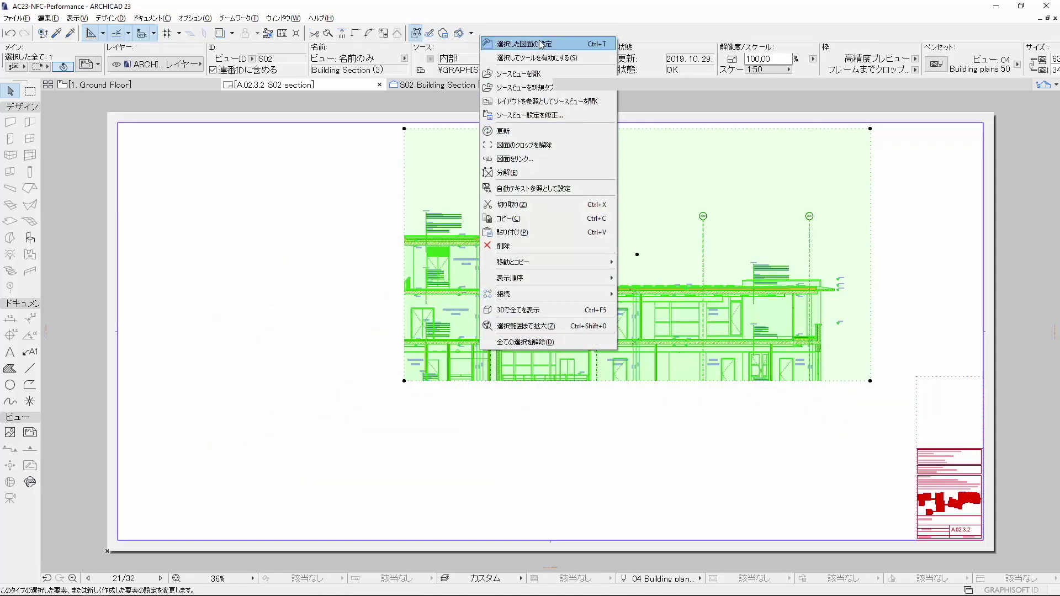
click(541, 44)
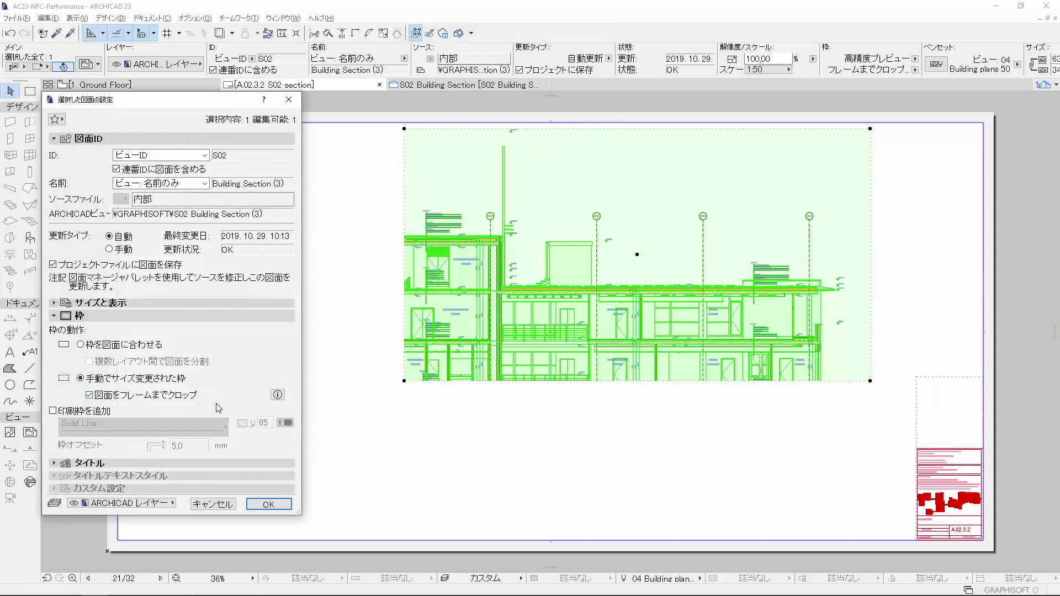
click(110, 249)
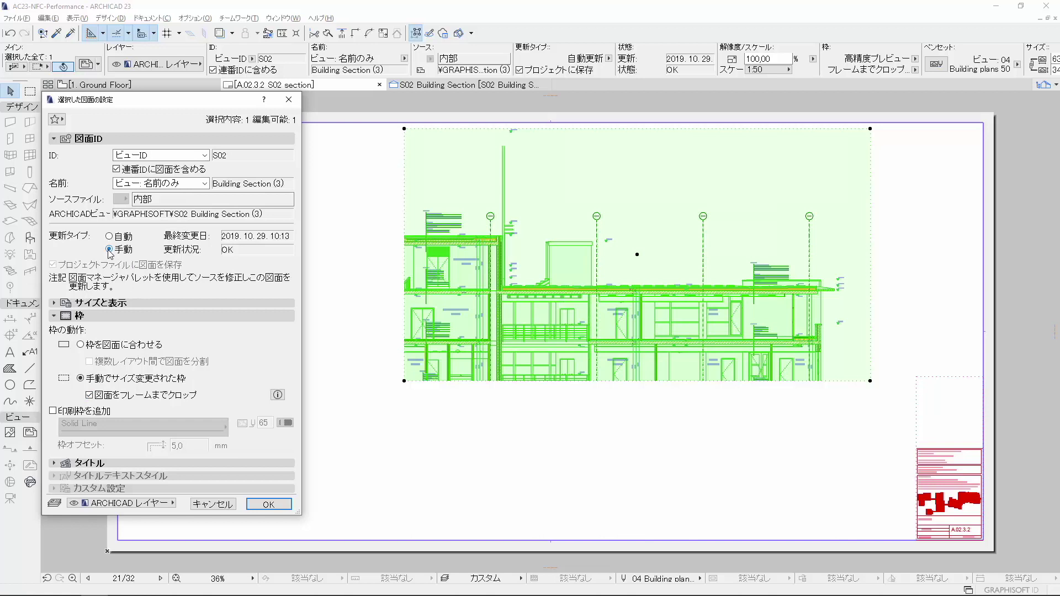
click(89, 395)
mouse_move(277, 395)
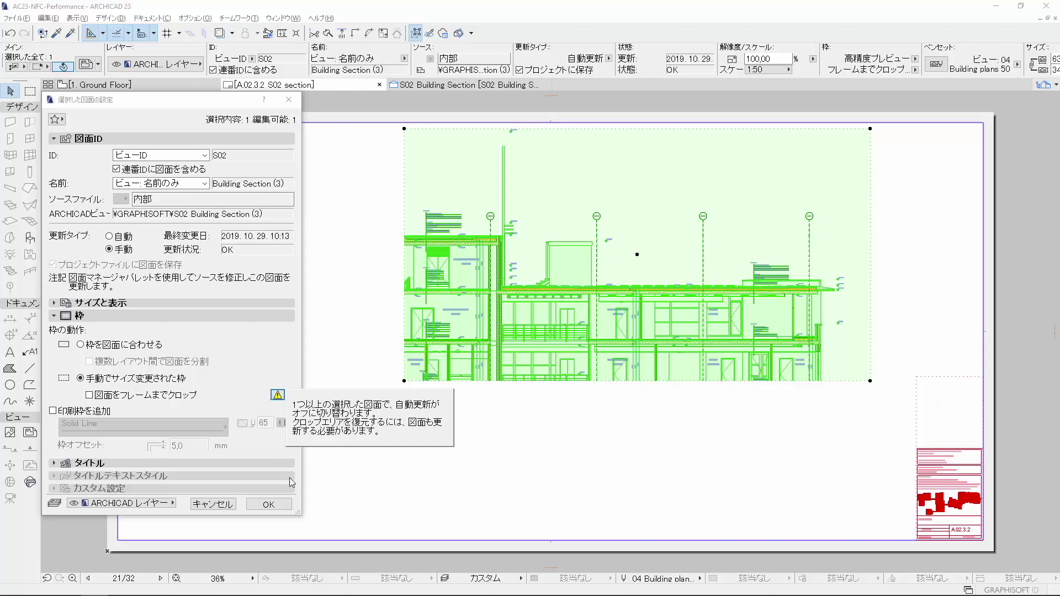
click(283, 507)
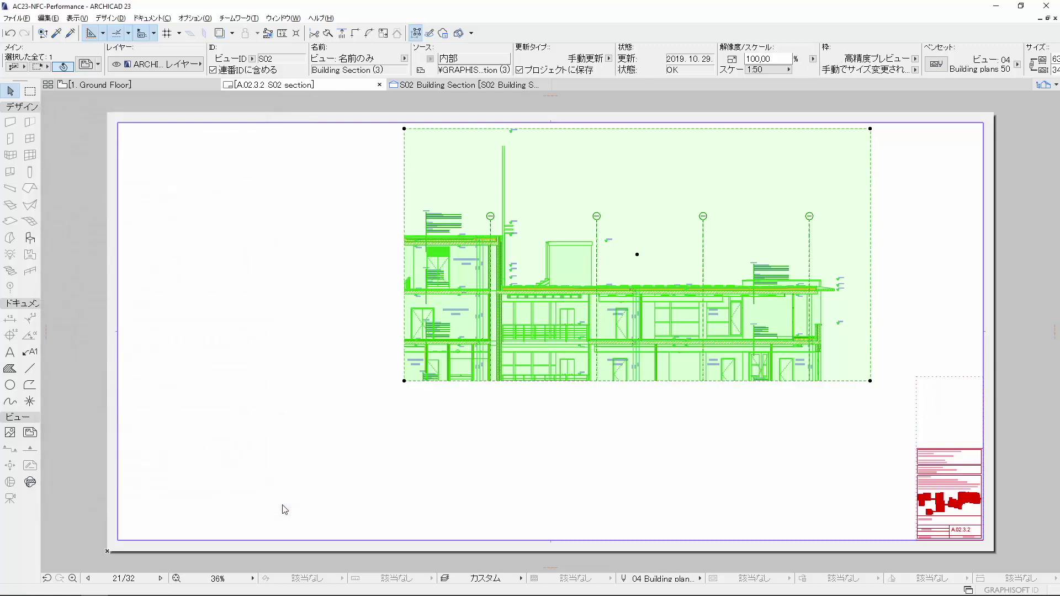
Drag the frame's lower-left corner outward and Update the drawing to show the full section
click(404, 381)
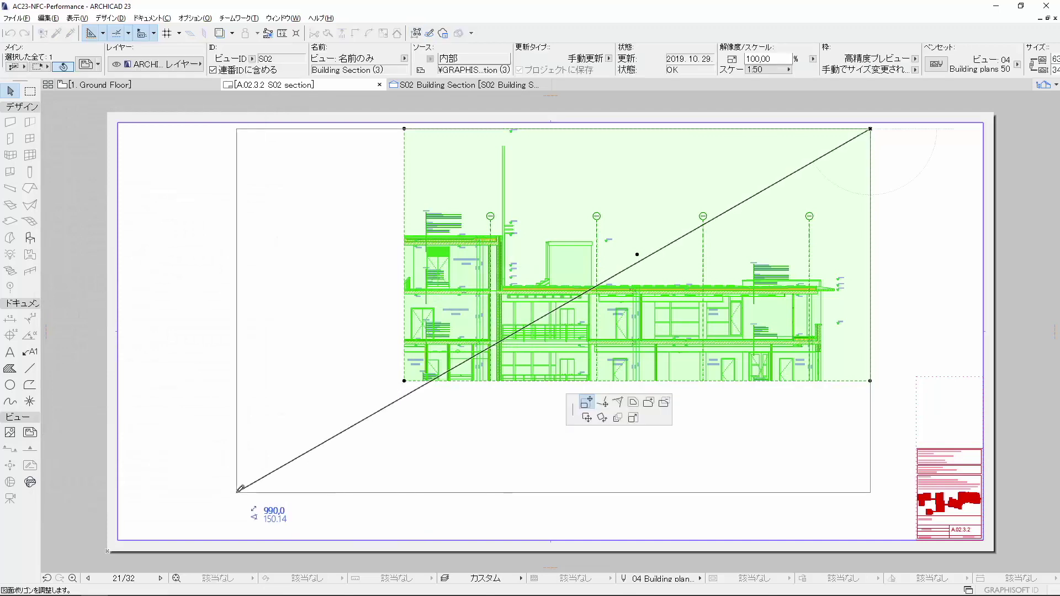
click(237, 492)
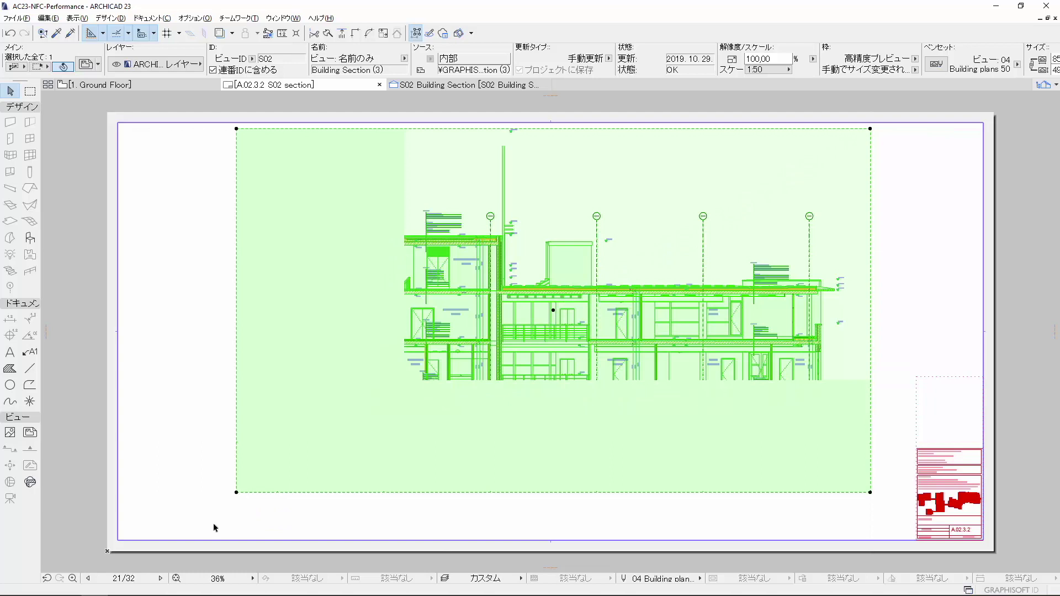
right_click(256, 183)
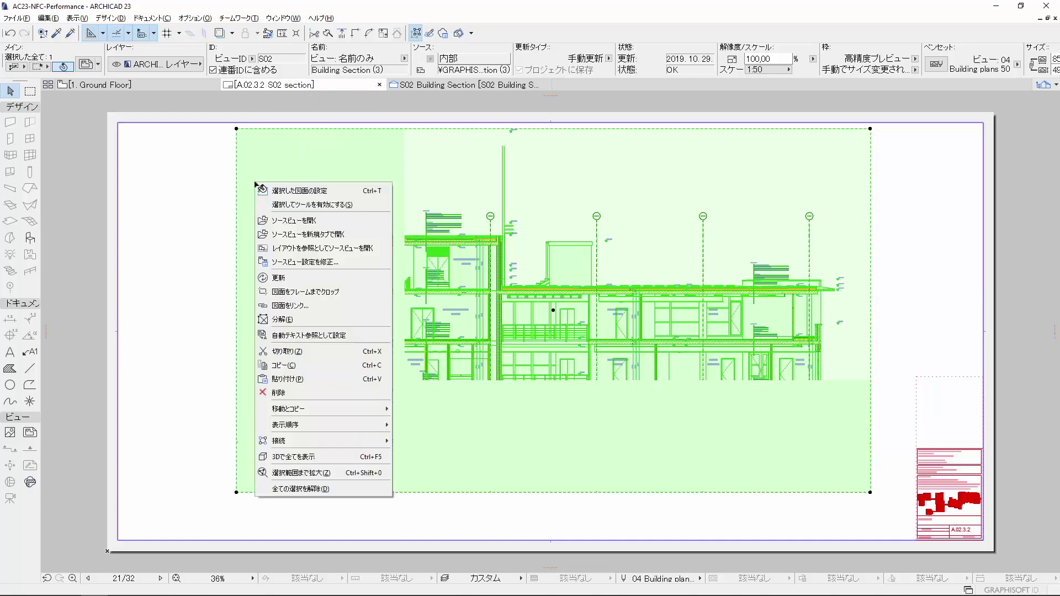
click(284, 278)
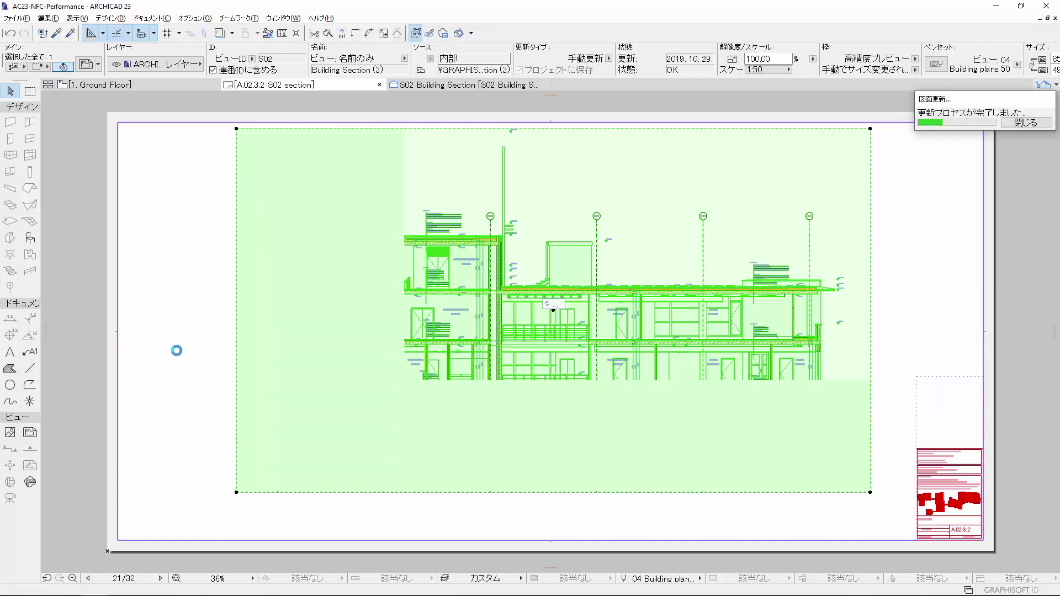
click(176, 351)
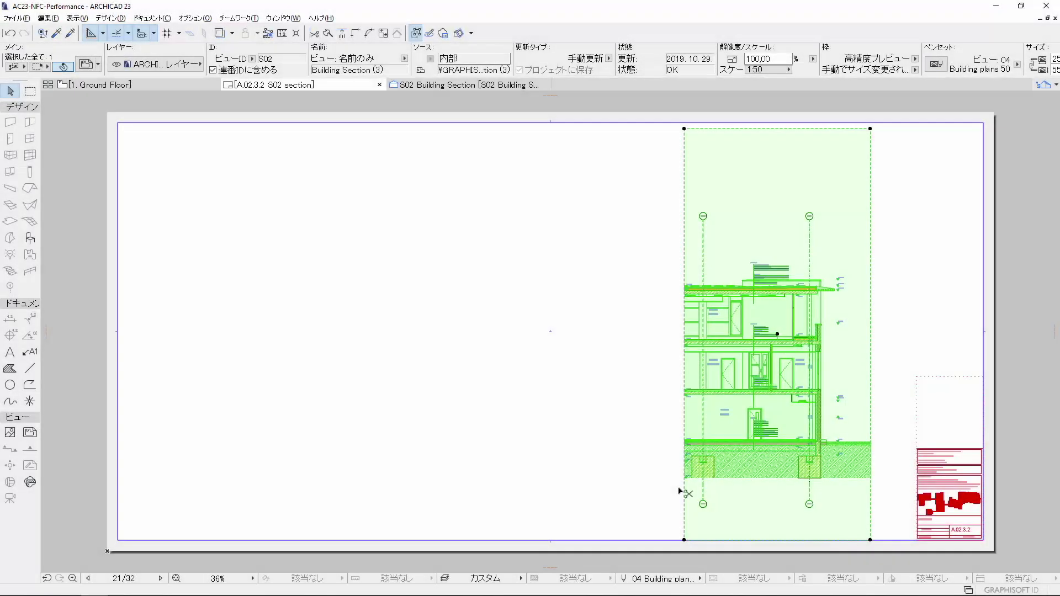
Re-enable Crop Drawing to Frame in the drawing's settings after reviewing the cropping warning
double_click(680, 492)
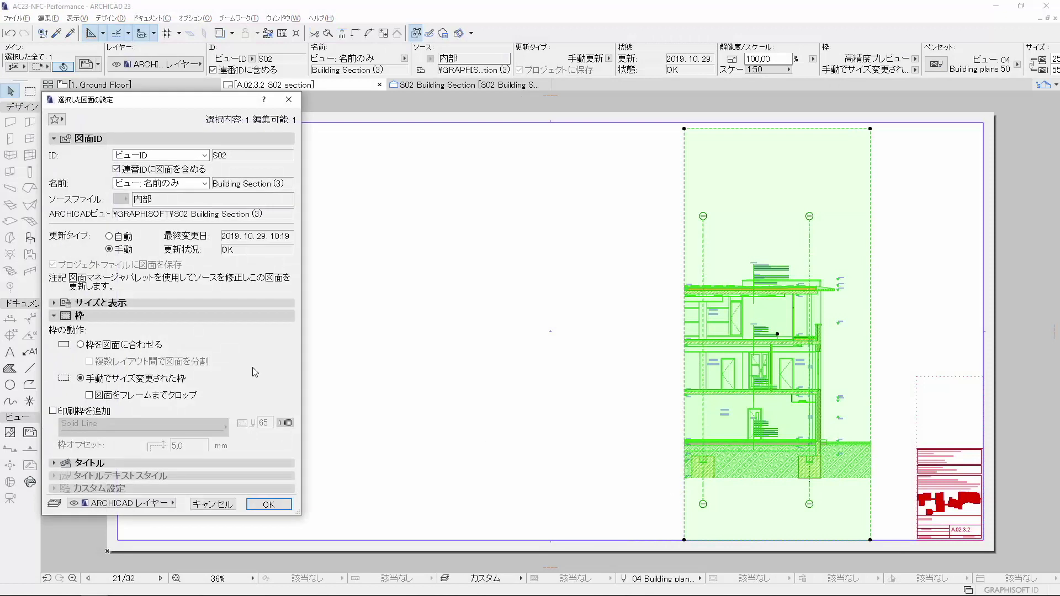
click(89, 395)
click(278, 395)
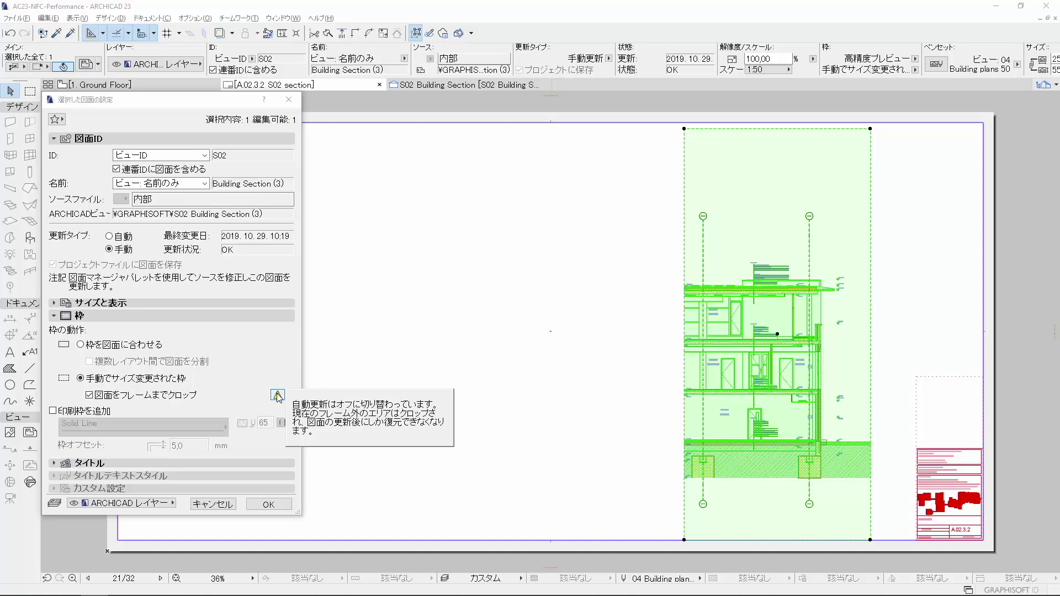
click(269, 504)
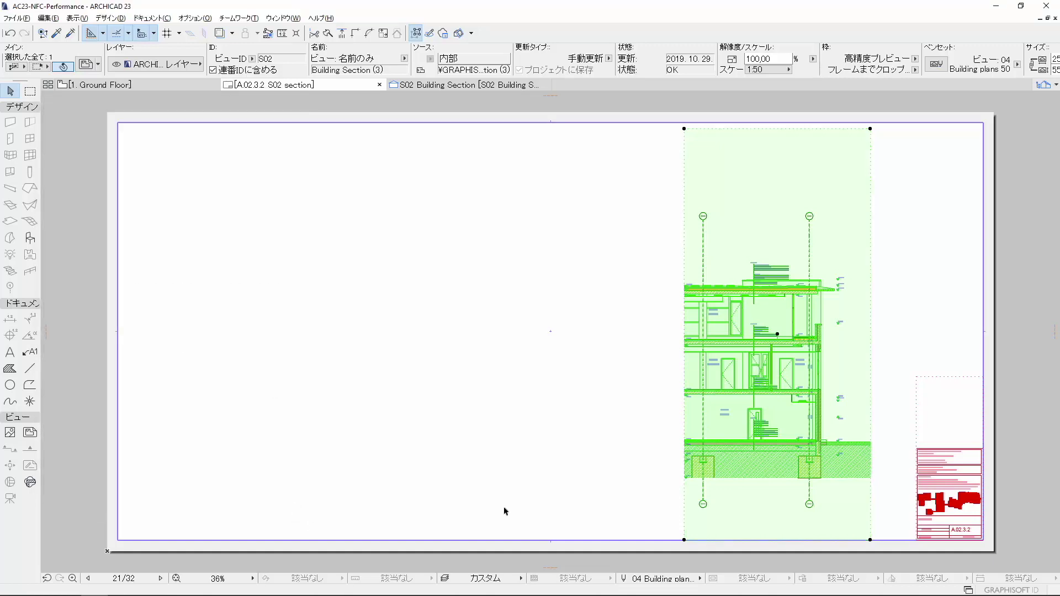
Widen the frame leftward, update the drawing, then stretch the corner near the sheet's left edge
click(685, 540)
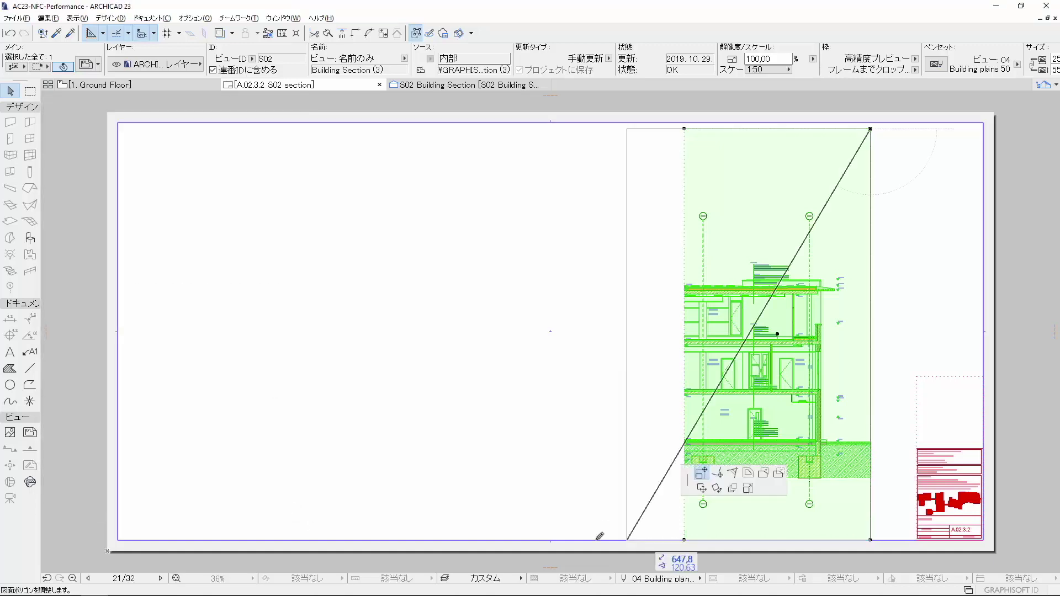
click(447, 539)
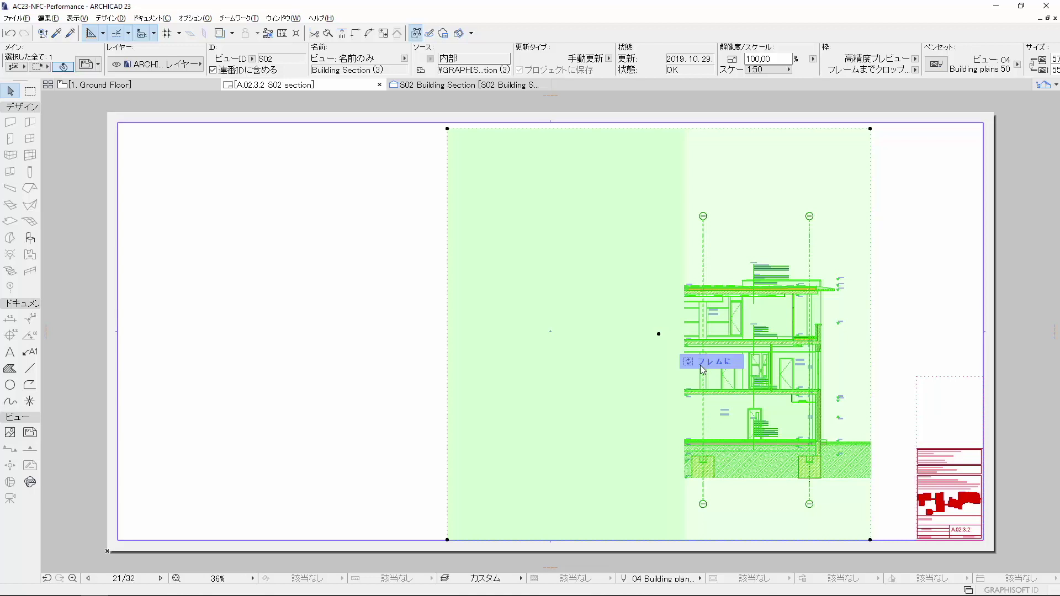
click(700, 365)
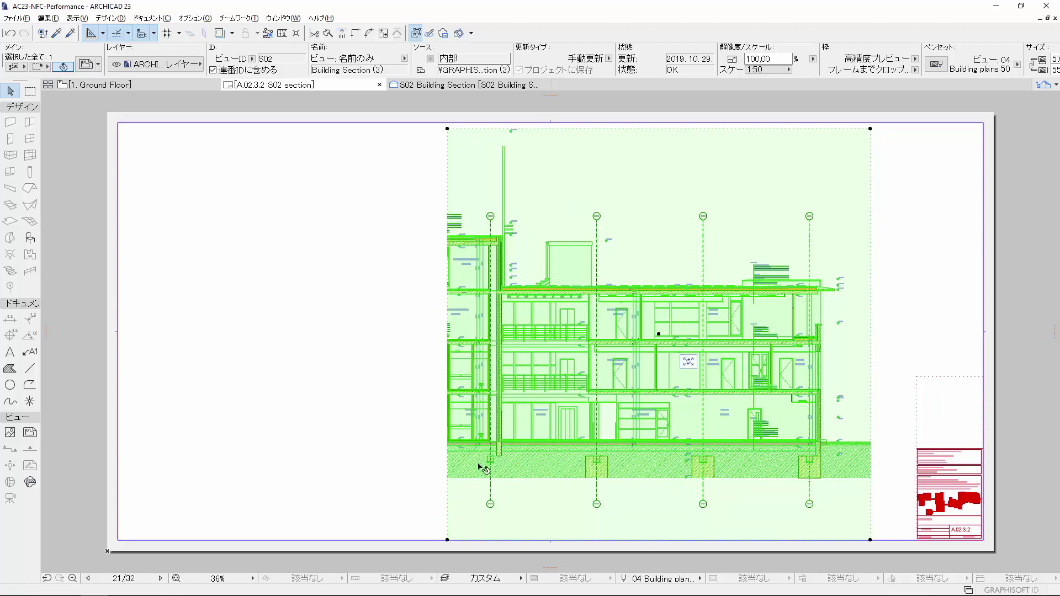
click(691, 366)
click(447, 540)
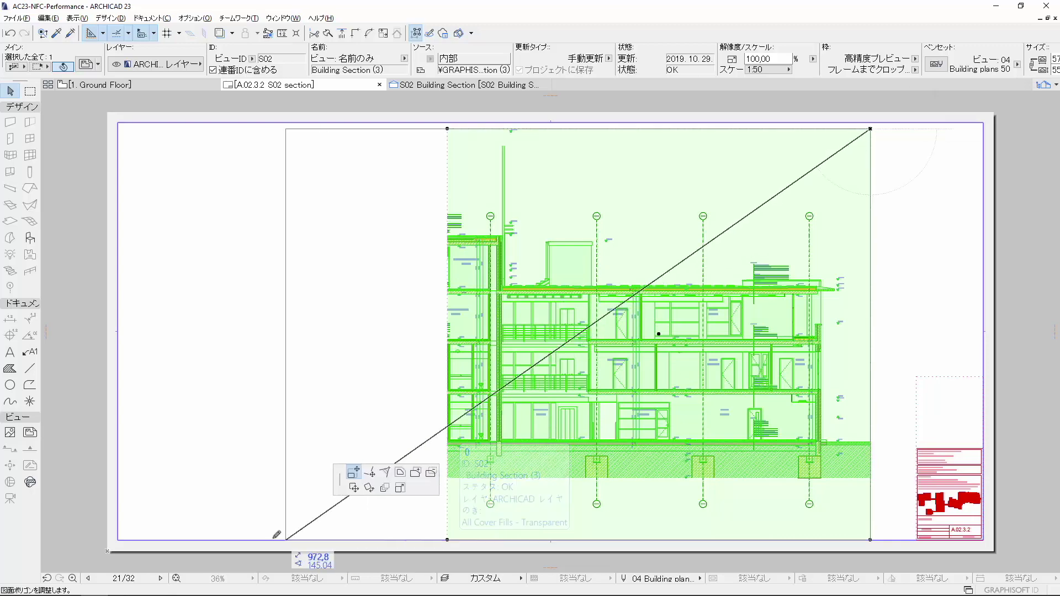
click(131, 539)
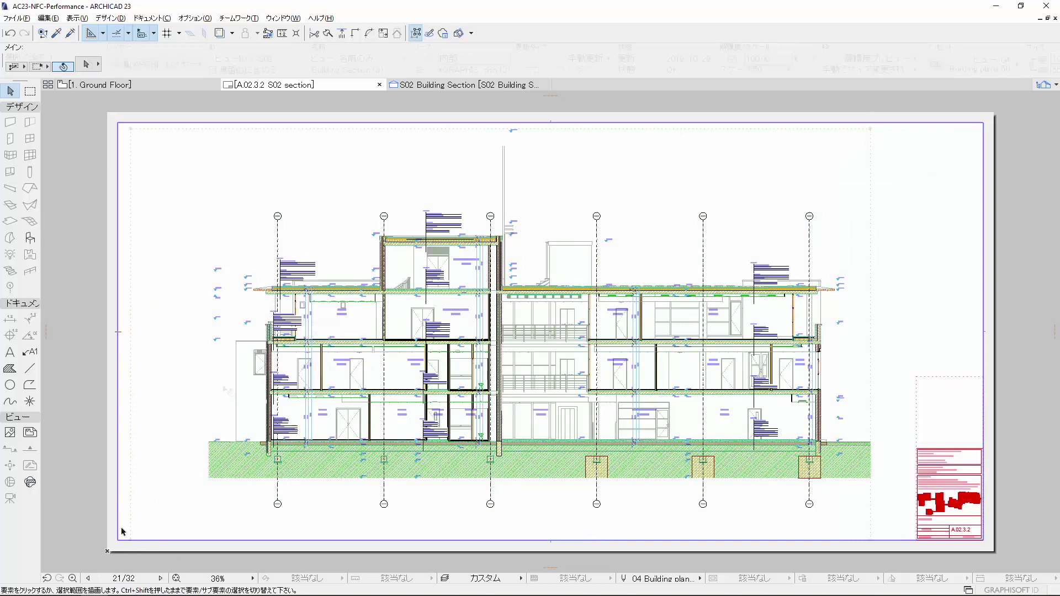
Crop the section drawing to its frame, then uncrop it again
right_click(219, 390)
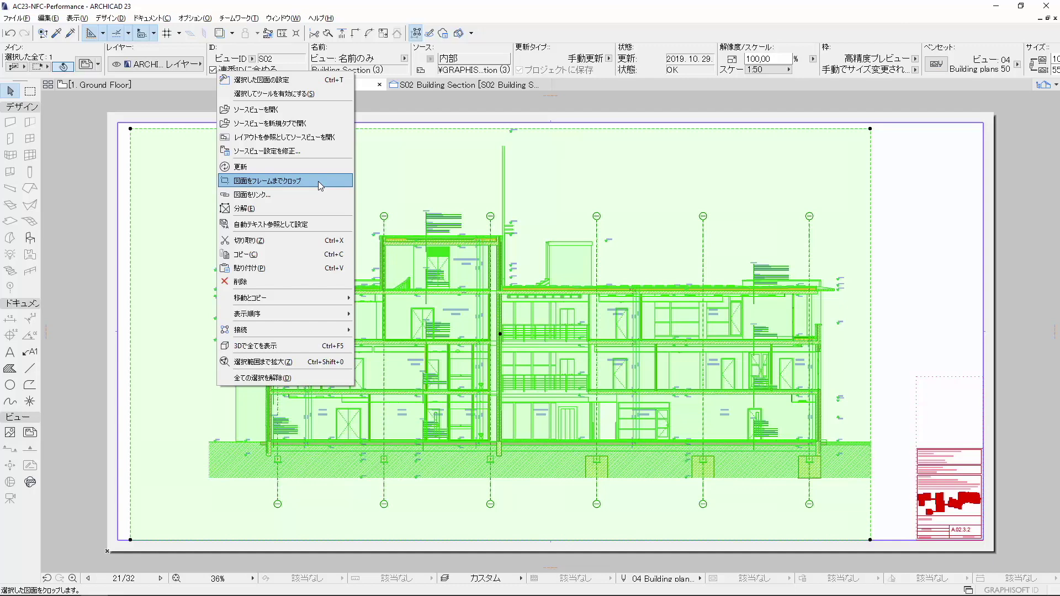
click(318, 181)
right_click(167, 284)
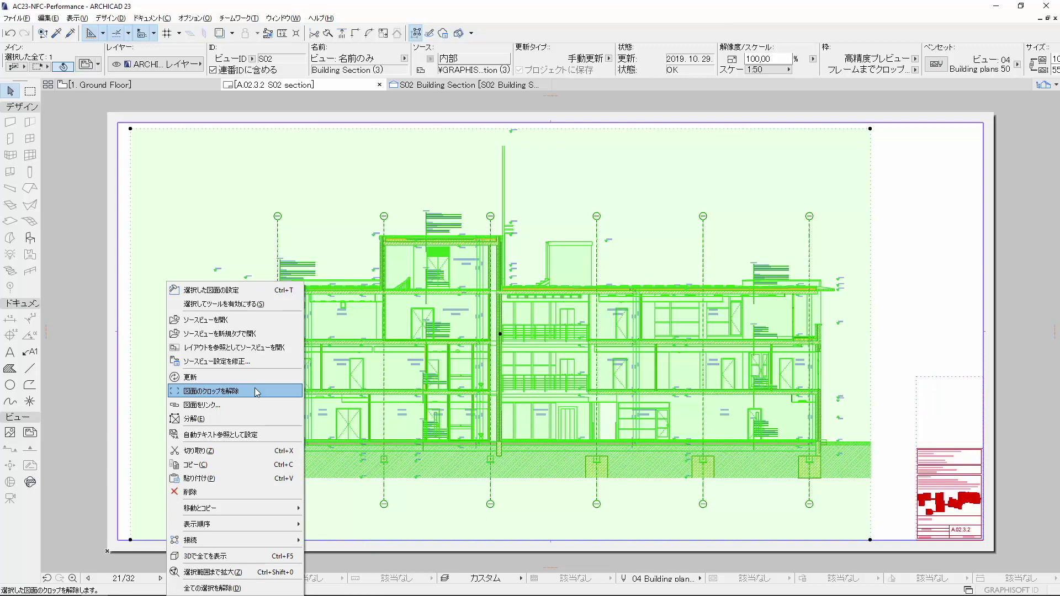
click(254, 388)
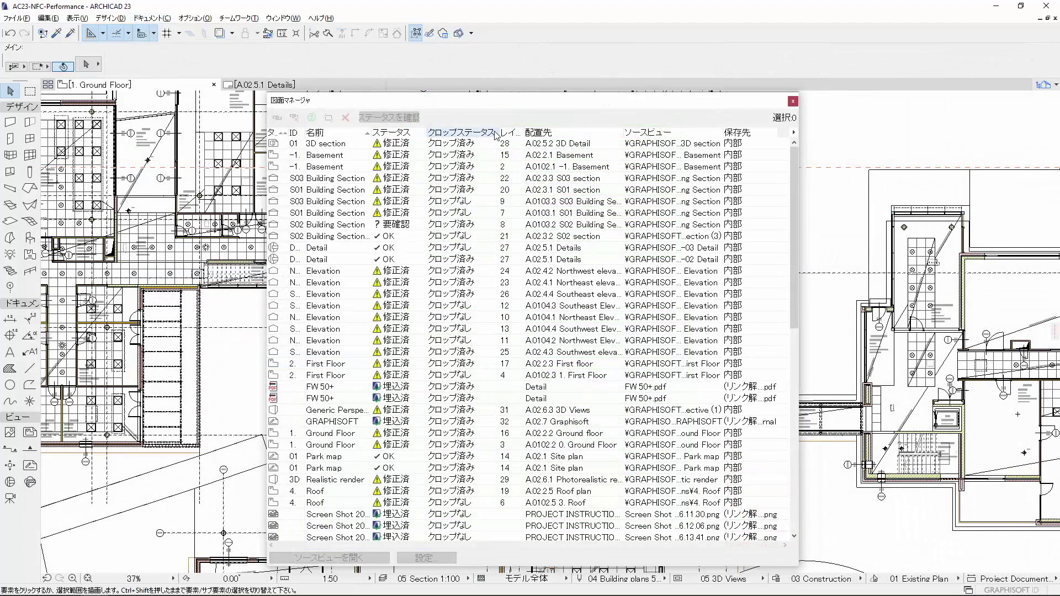
Add the 更新タイプ (update type) column to the Drawing Manager and place it before クロップステータス
right_click(582, 136)
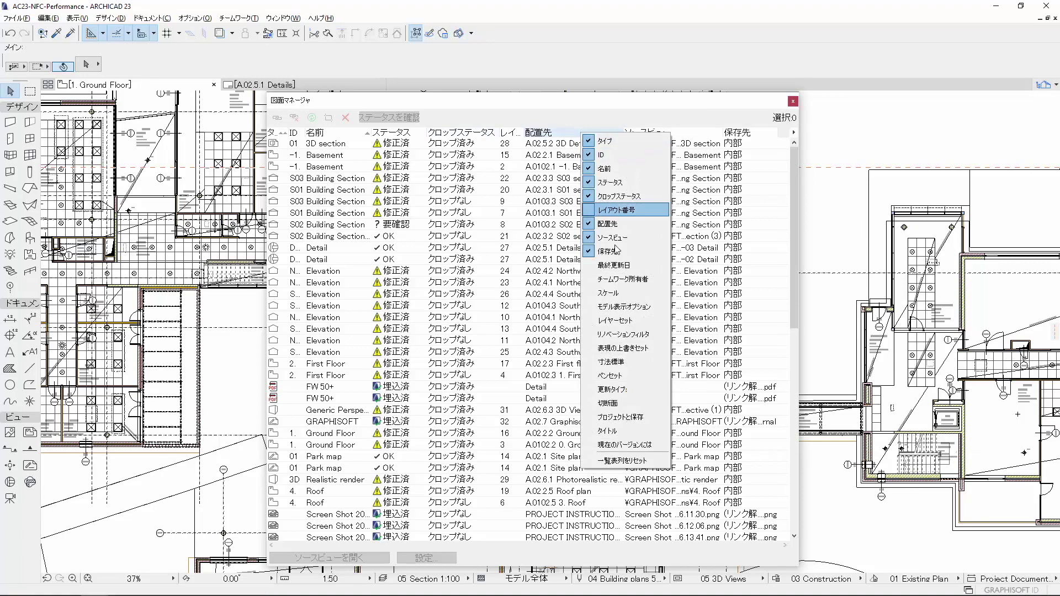
click(658, 389)
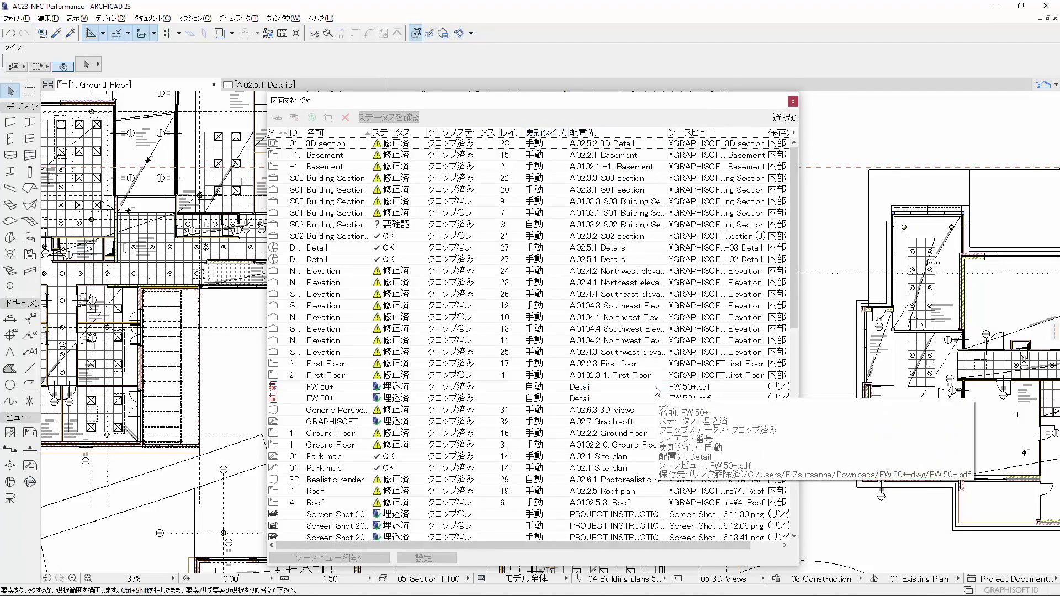
drag(546, 133, 440, 141)
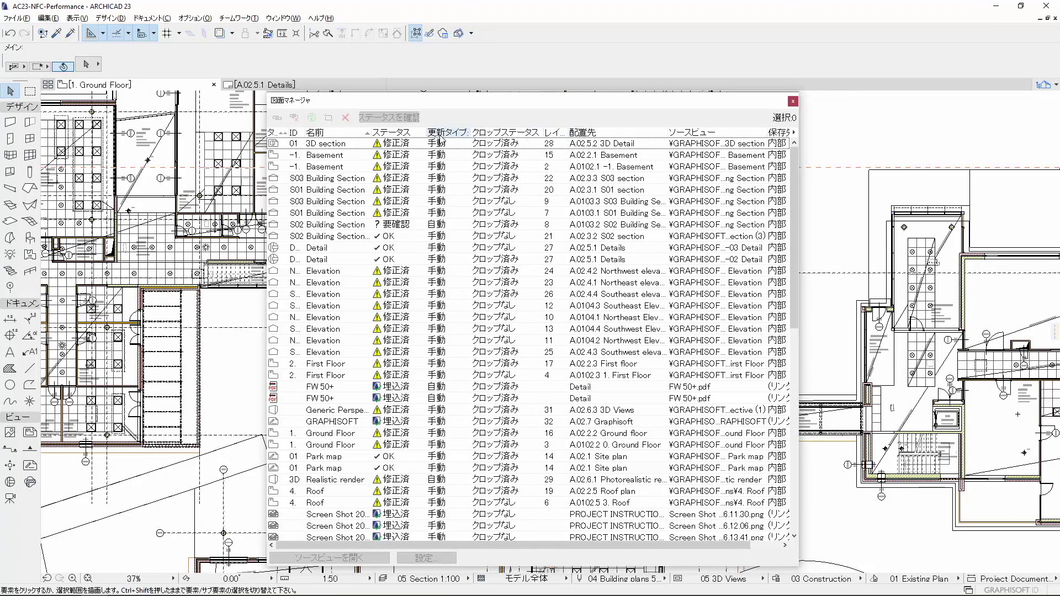
Sort the list by 名前 and bring up commands for the four building section drawings
click(441, 141)
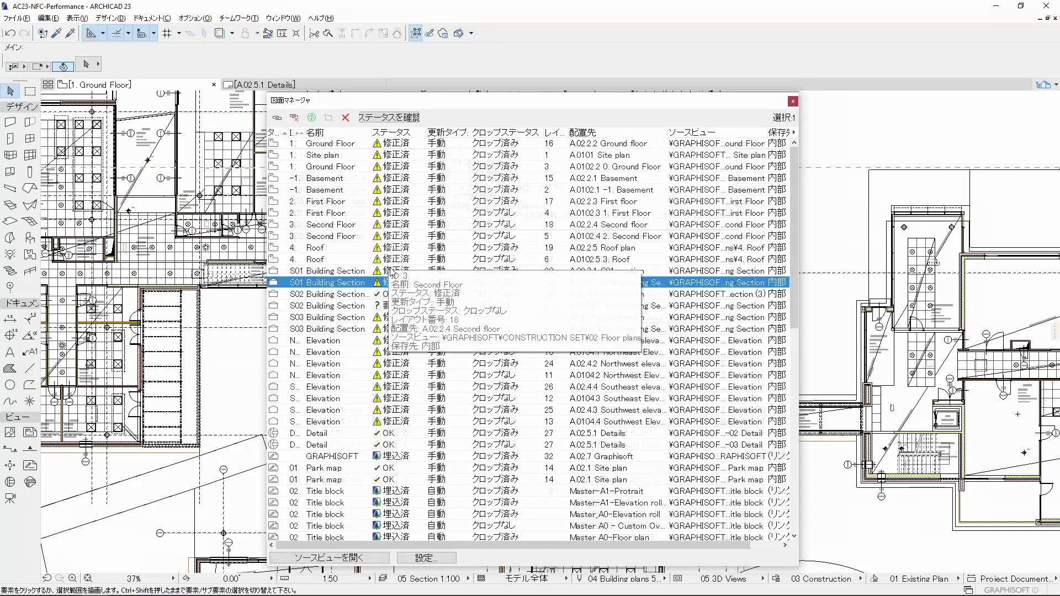
click(440, 270)
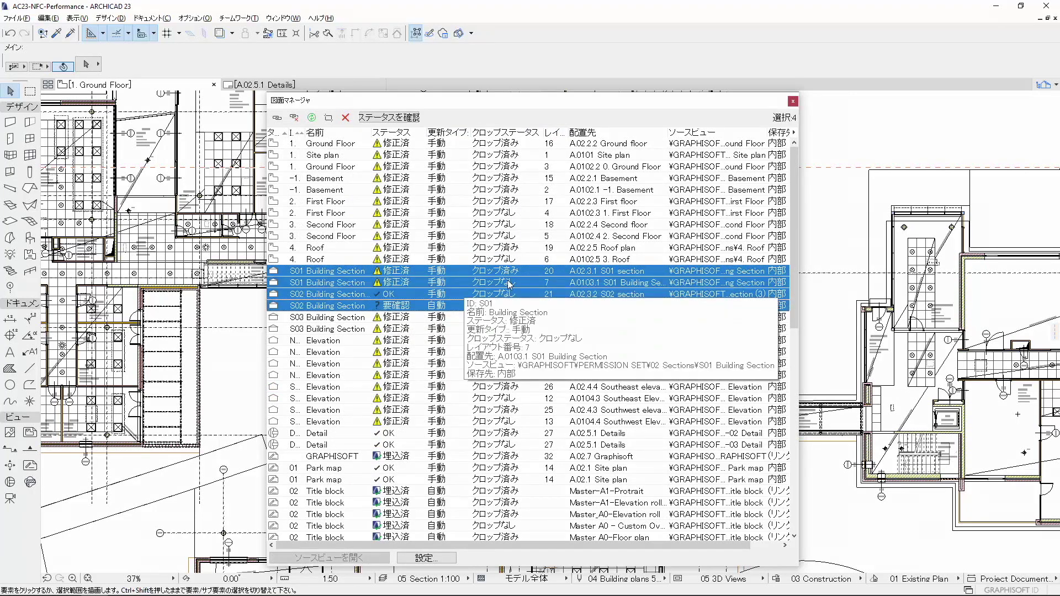
shift+click(445, 305)
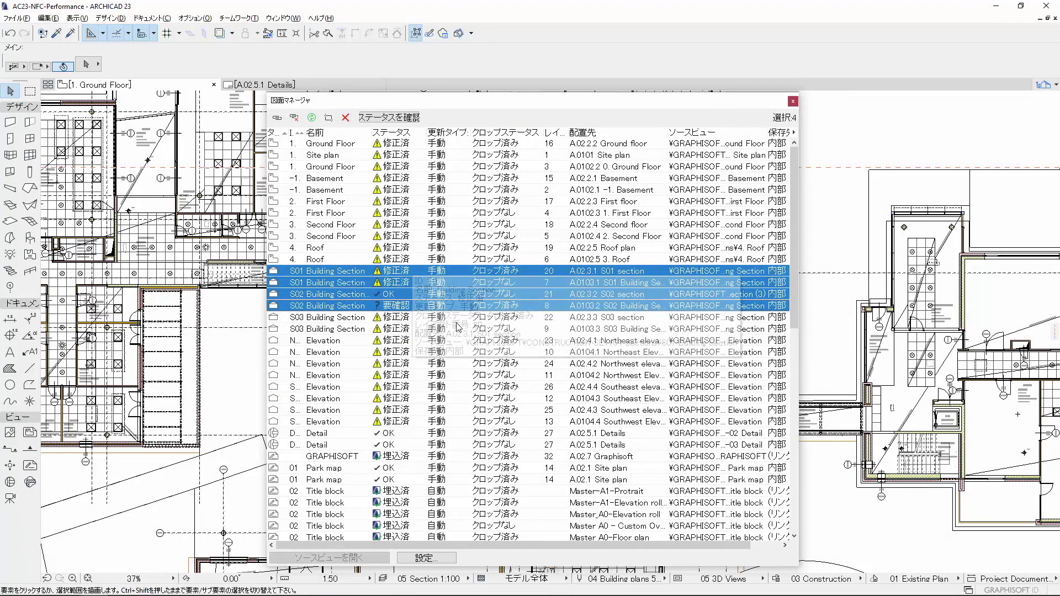
right_click(535, 274)
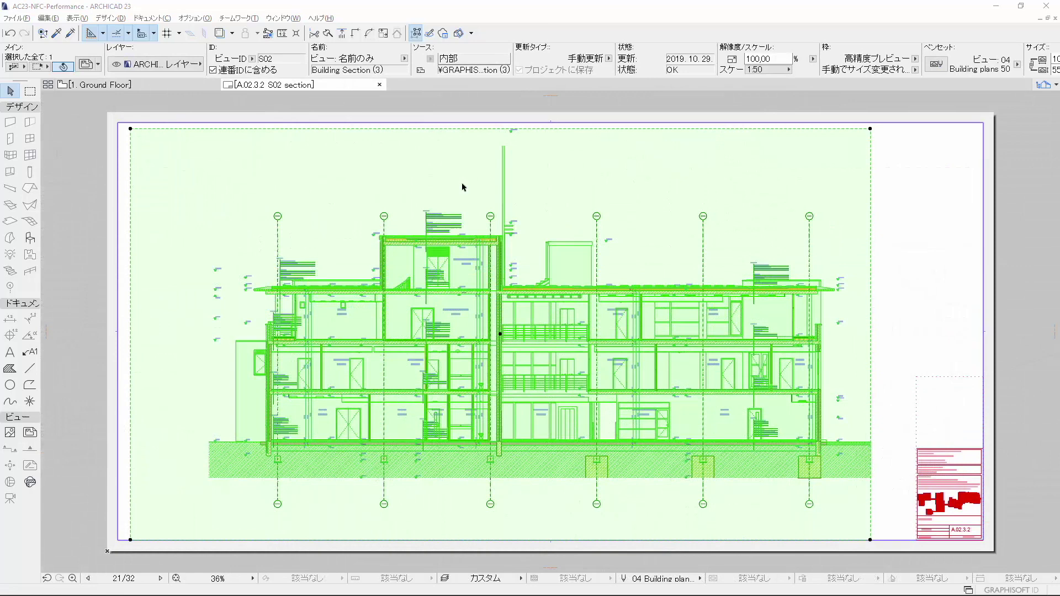
Crop the placed S02 section drawing to its frame with 図面をフレームまでクロップ
right_click(463, 187)
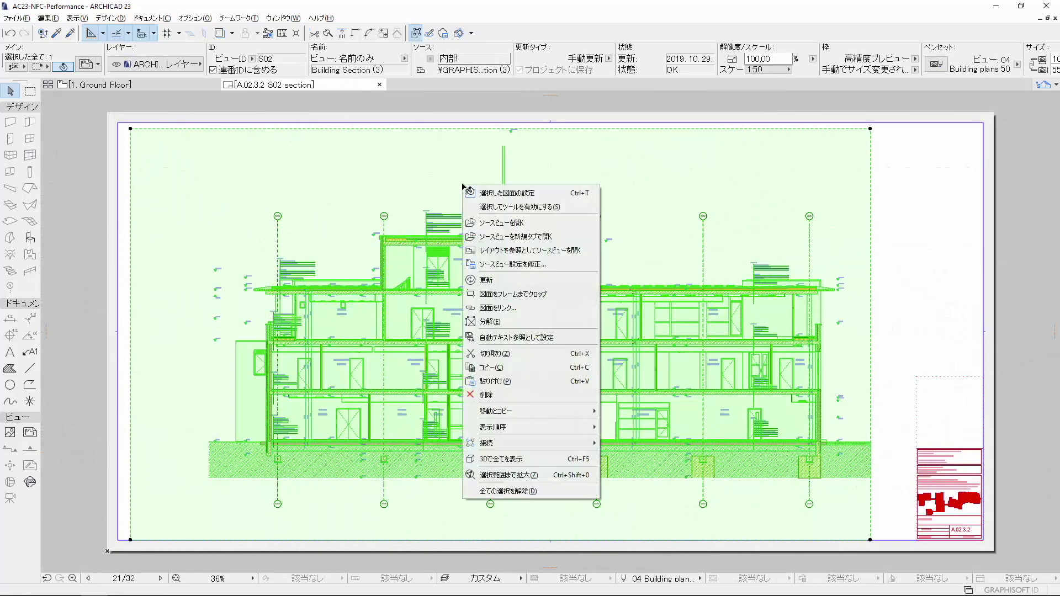
click(575, 293)
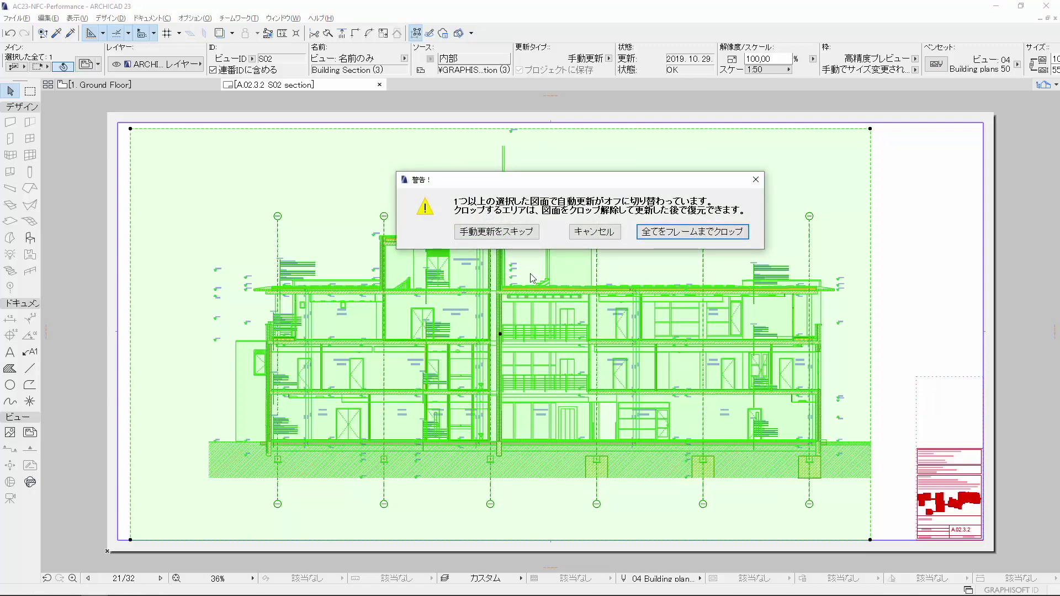
click(696, 233)
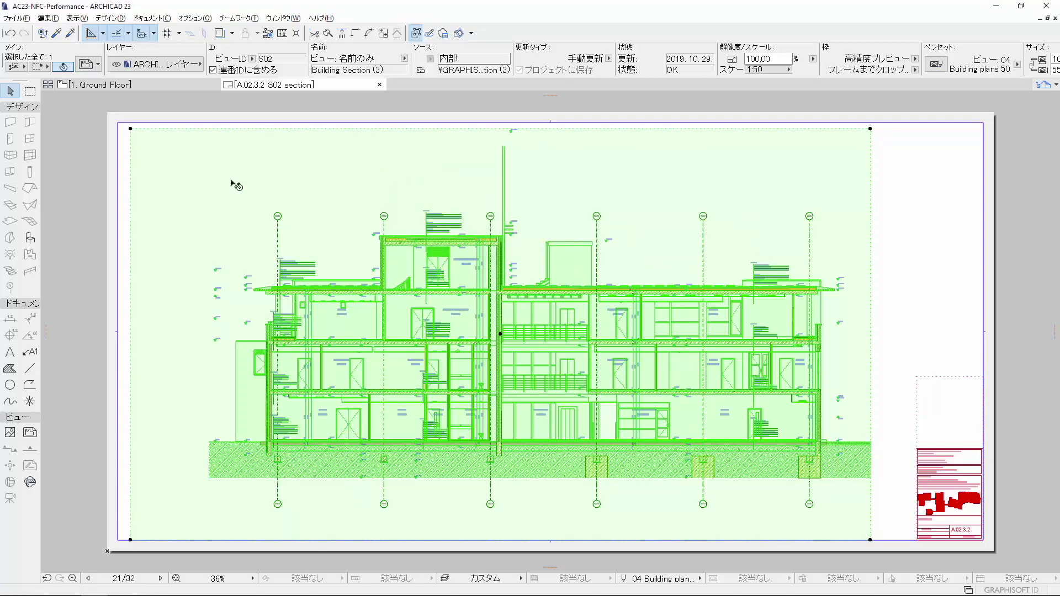
Uncrop the S02 section drawing and stop the follow-up notice from showing again
right_click(231, 181)
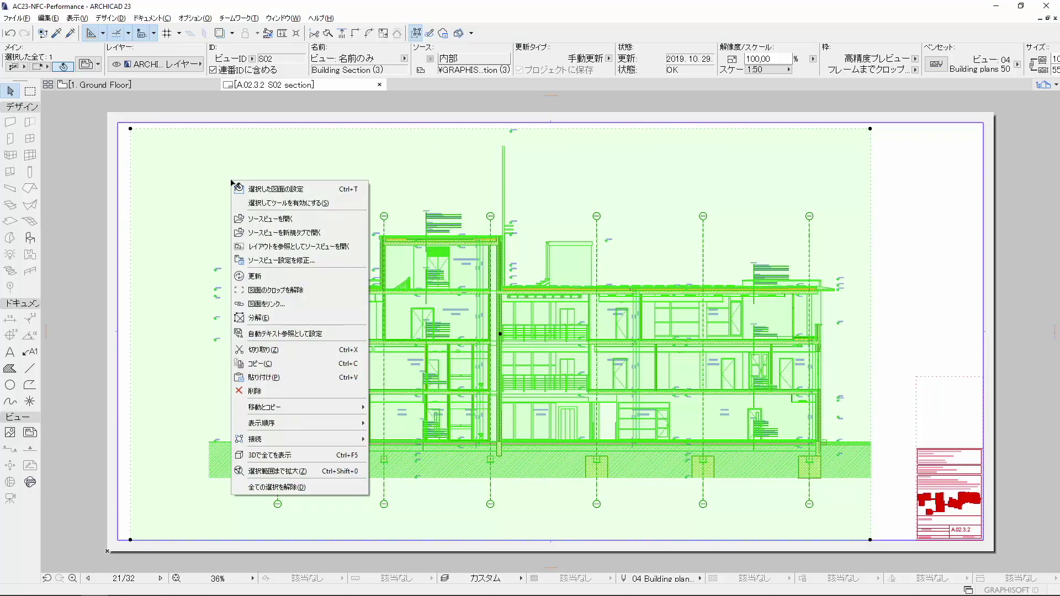
click(319, 290)
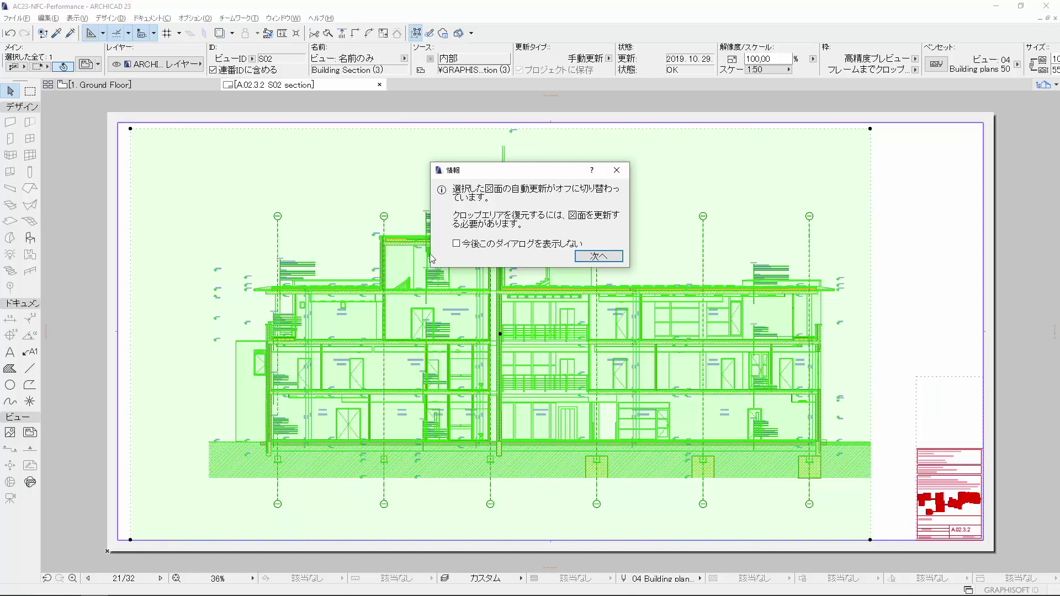
click(457, 244)
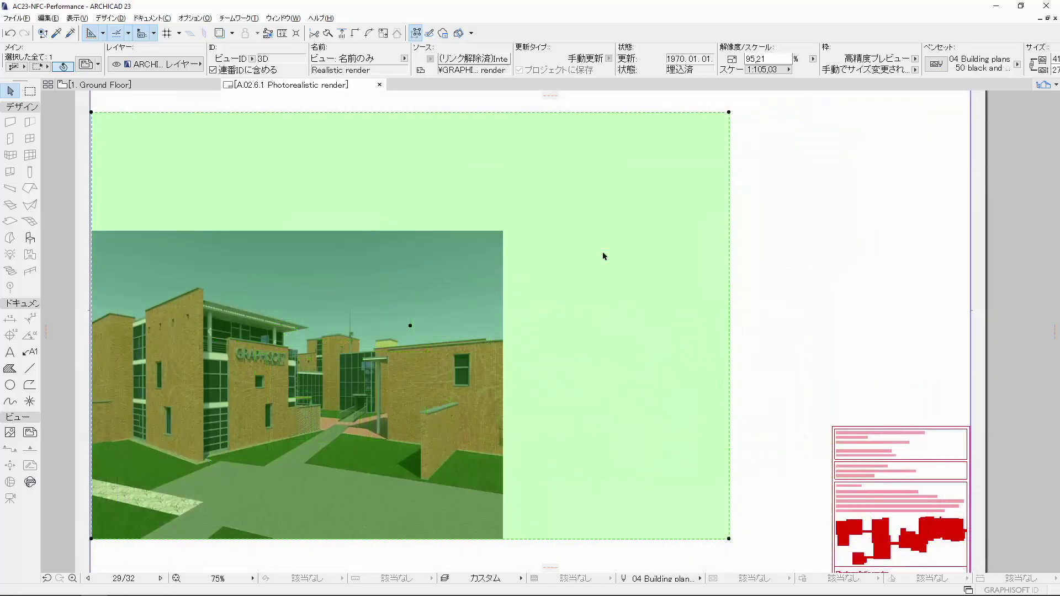
right_click(603, 255)
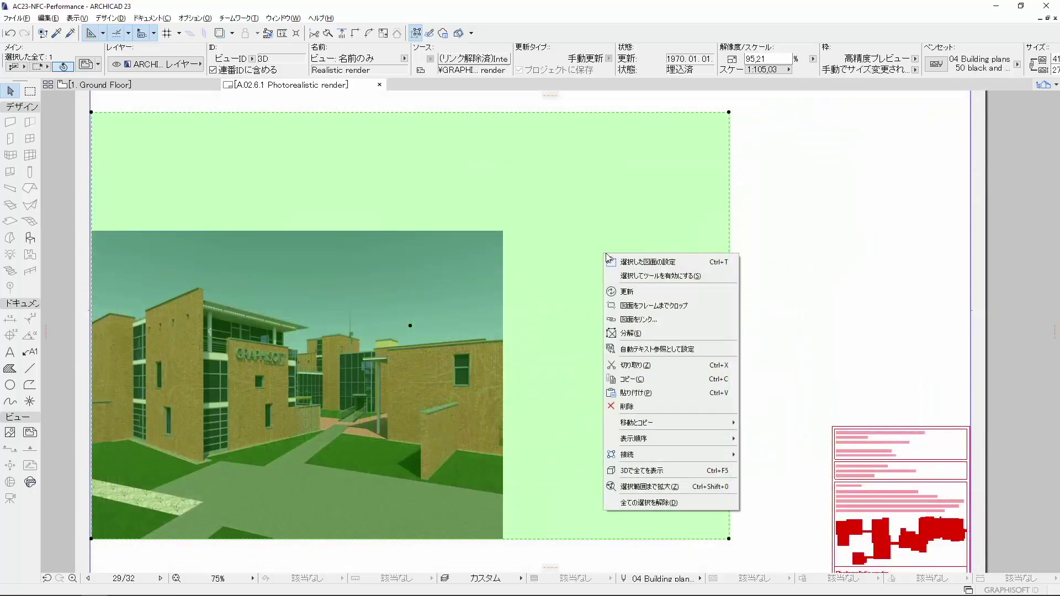
Crop the Photorealistic render drawing to its frame
click(662, 306)
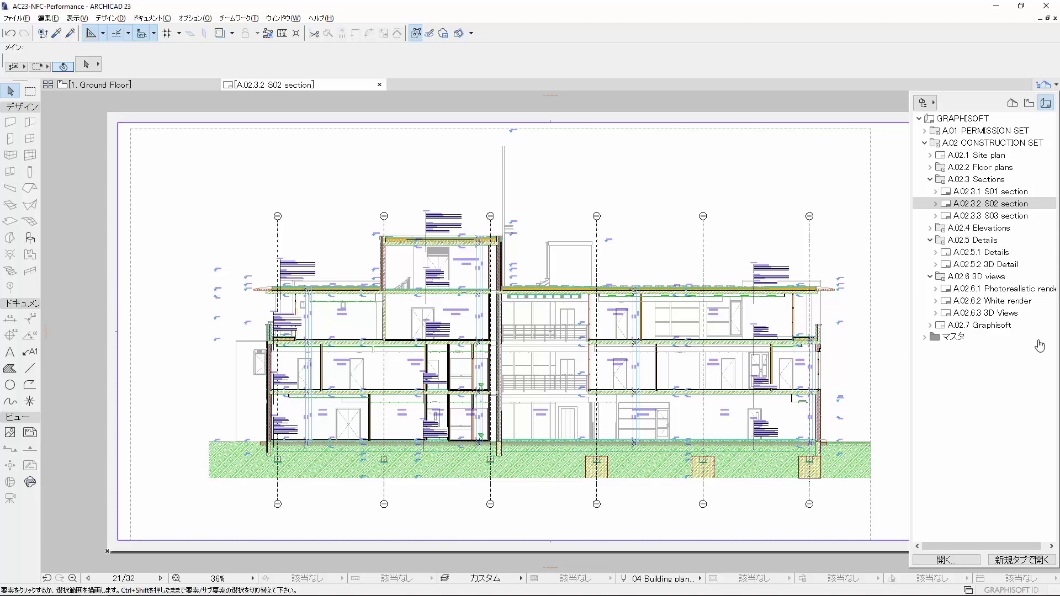
From the Navigator, crop all GRAPHISOFT book drawings to frame, then uncrop the A.02.5 Details group
right_click(965, 119)
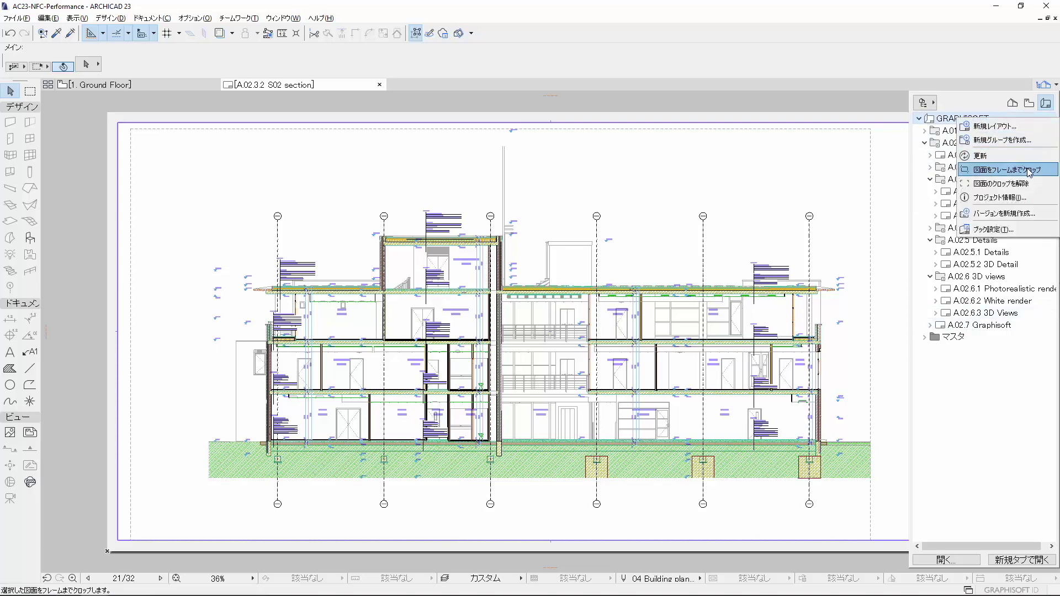
click(1028, 180)
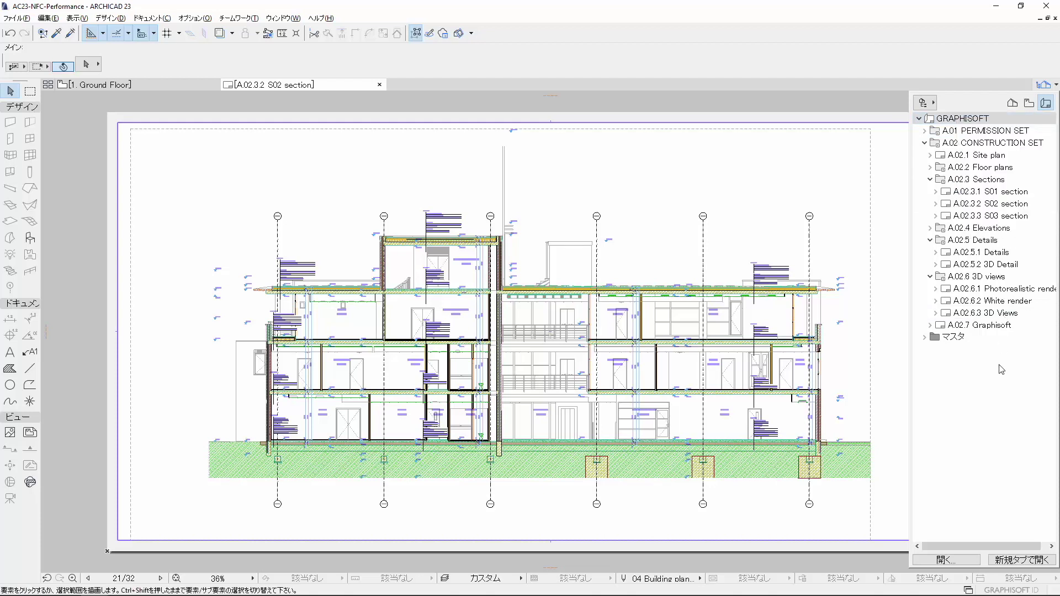
click(975, 245)
right_click(975, 245)
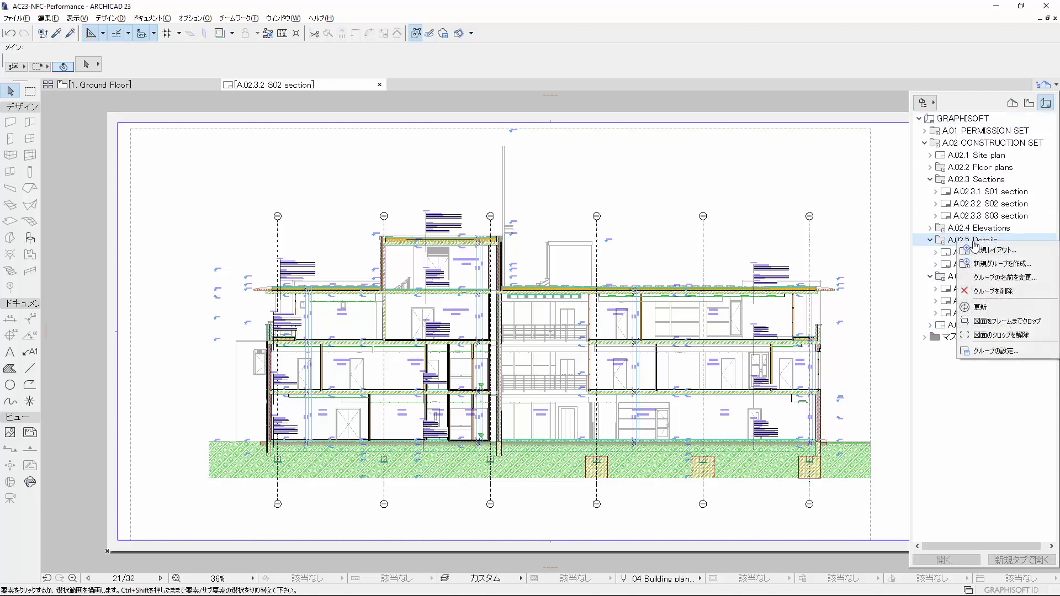
click(1033, 336)
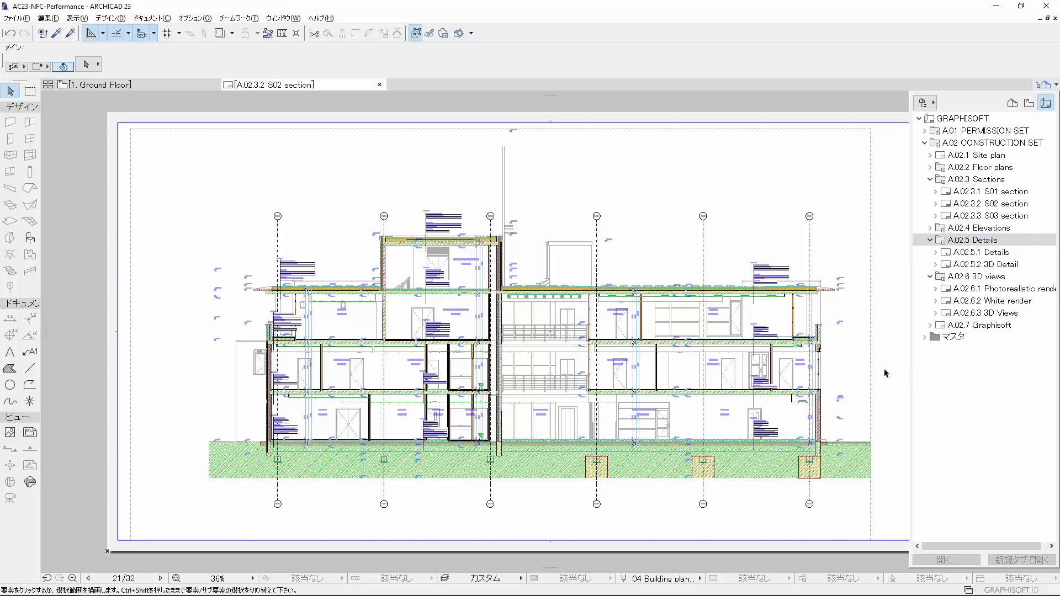
click(236, 200)
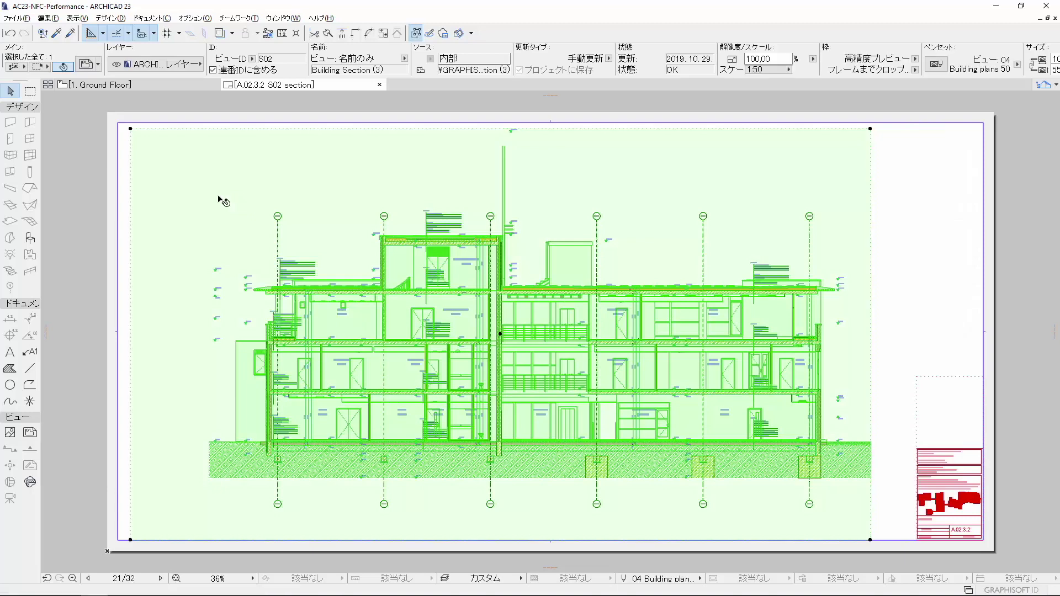
Uncheck 図面をフレームまでクロップ in the S02 Building Section (3) drawing's settings
right_click(218, 198)
click(298, 208)
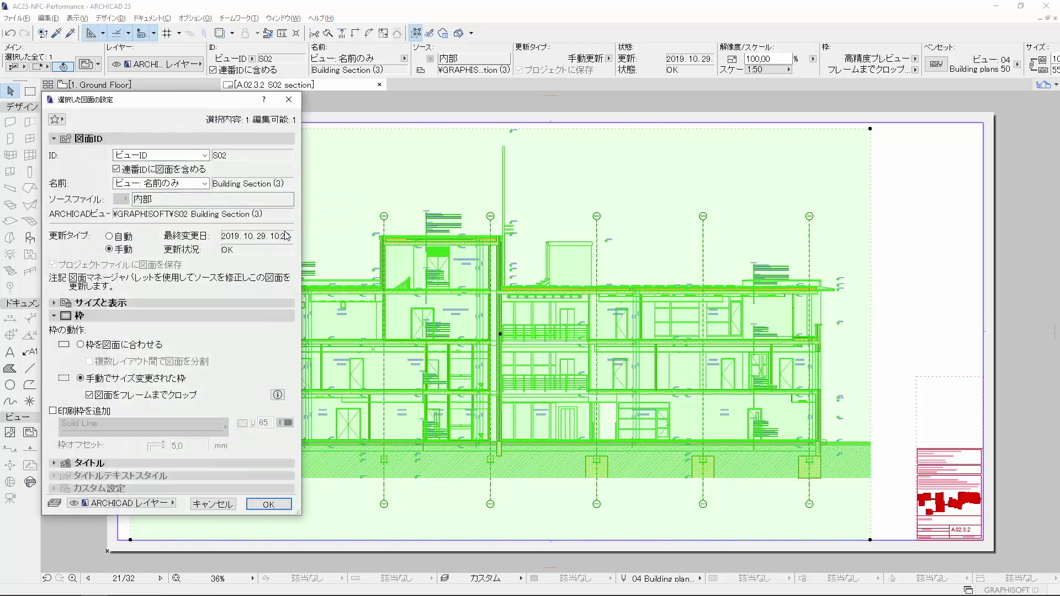
click(89, 396)
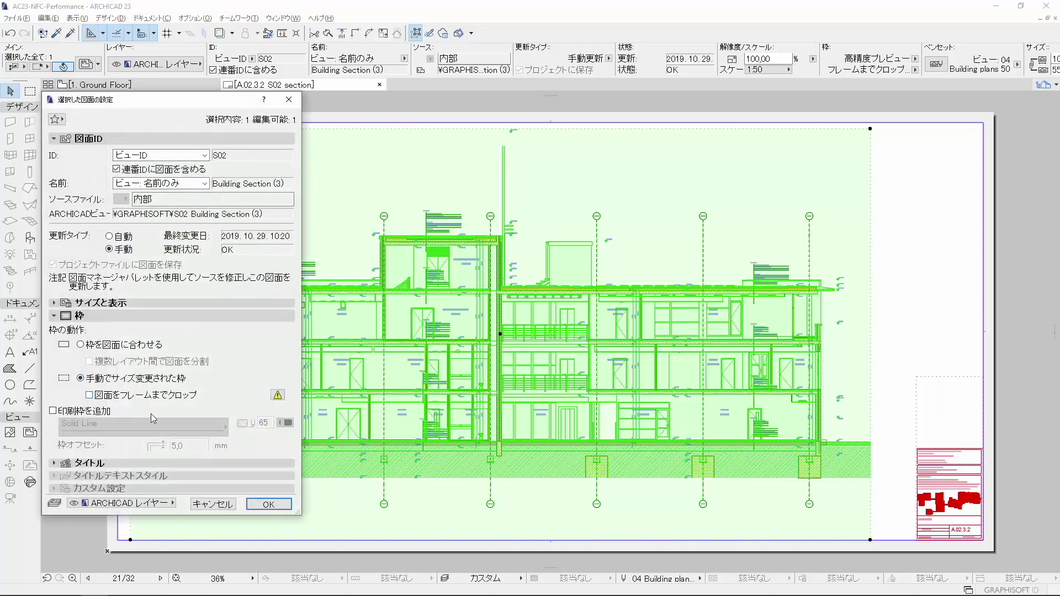